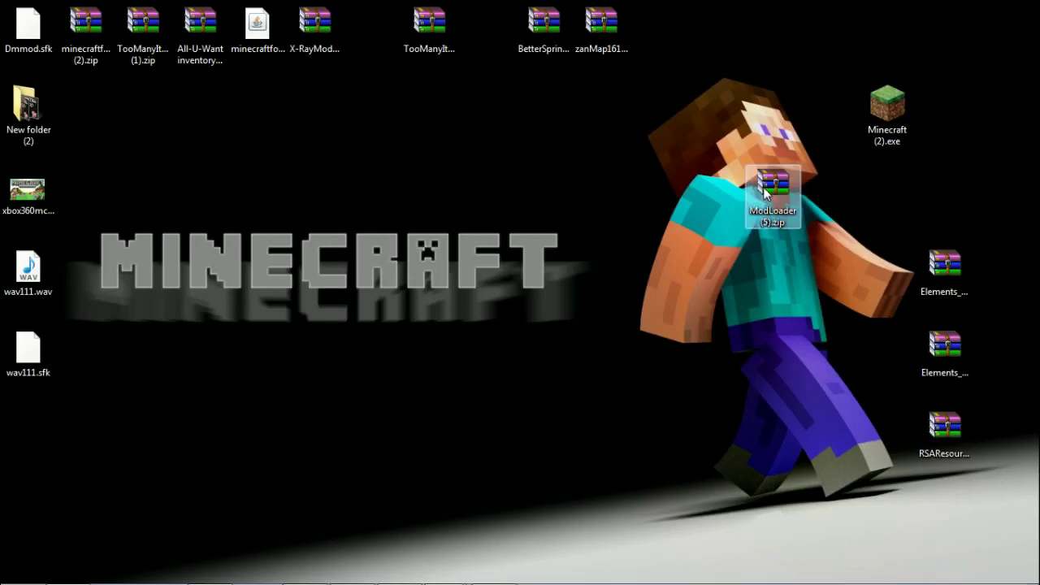
# Move ModLoader (5).zip into the top icon row beside zanMap, then bring up the Start menu
pyautogui.moveTo(658, 49); pyautogui.dragTo(664, 39)
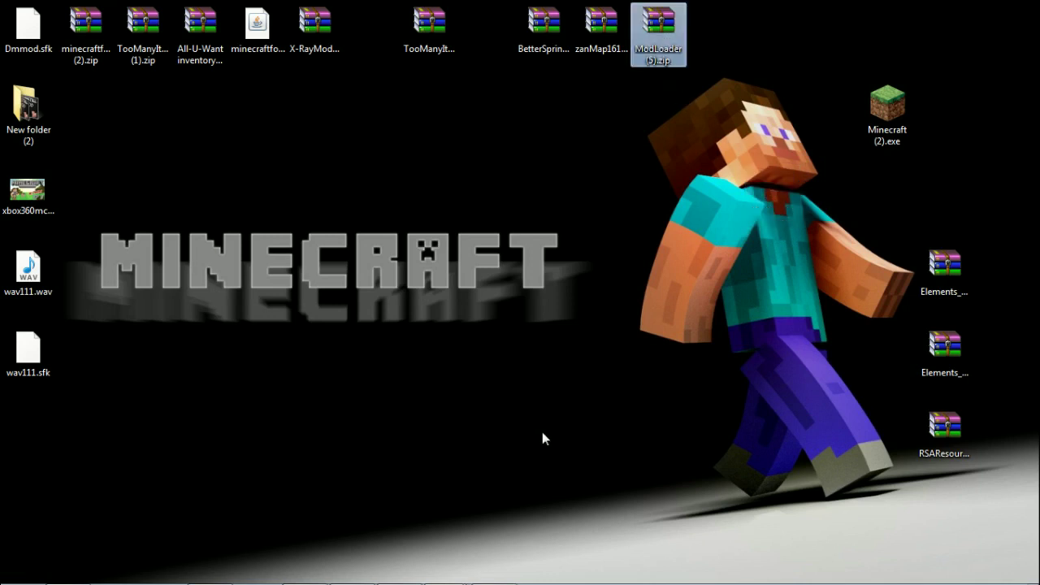
pyautogui.moveTo(744, 452); pyautogui.dragTo(988, 248)
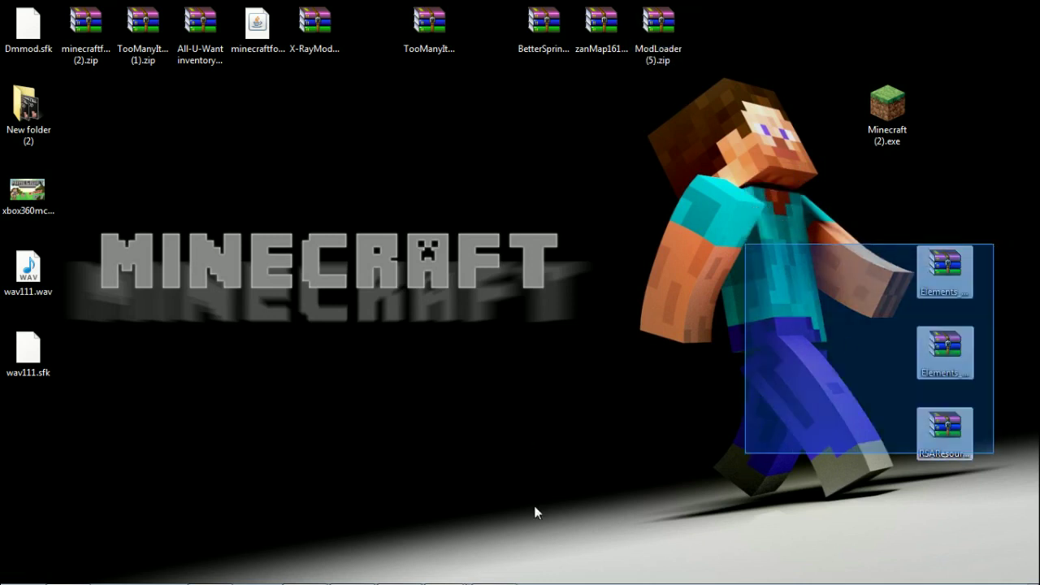
pyautogui.click(499, 514)
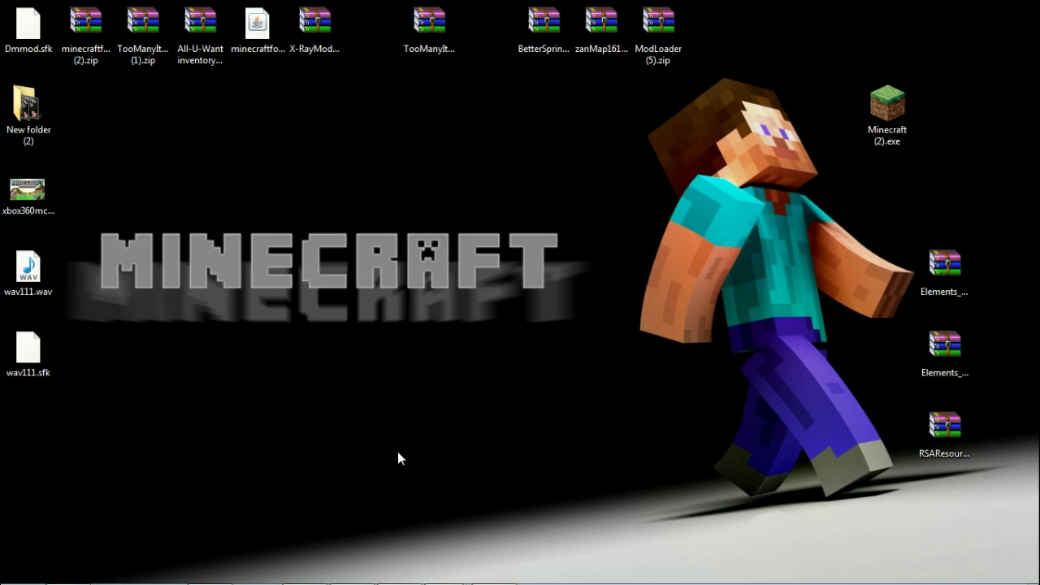
pyautogui.click(27, 572)
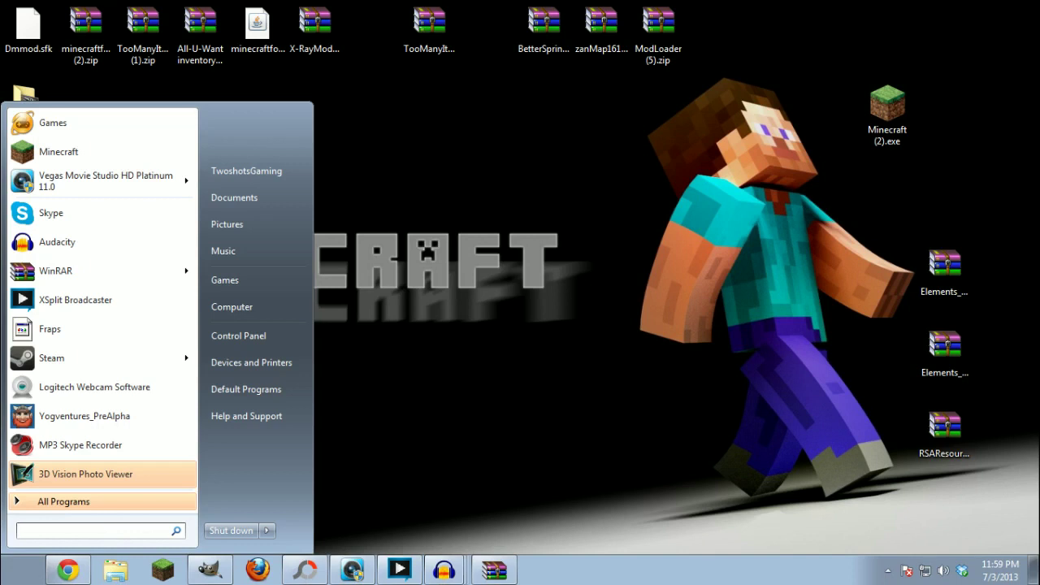
# Search %appdata%, then browse Roaming\.minecraft into the empty resourcepacks folder
pyautogui.write('%a')
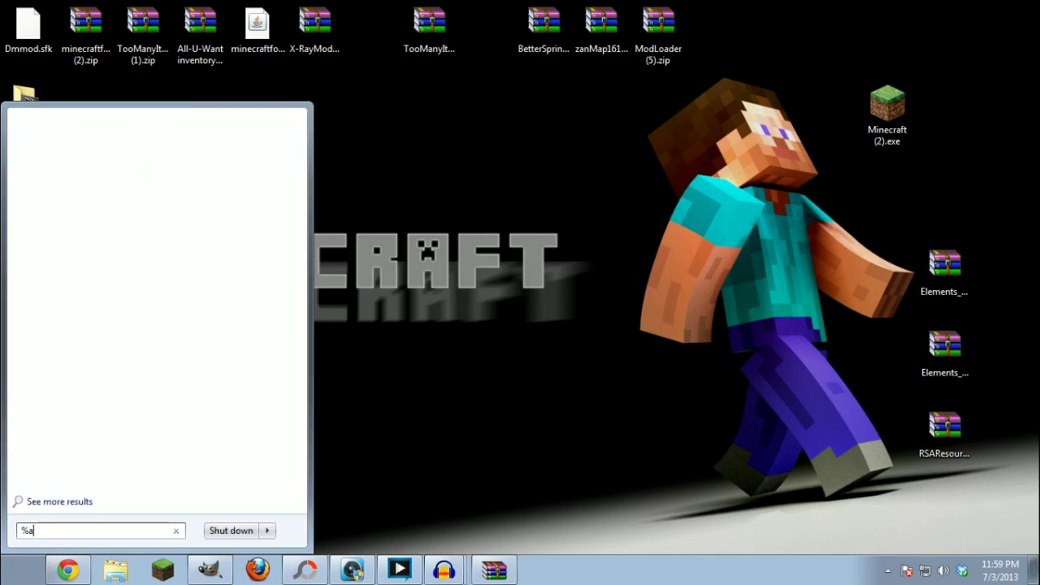
pyautogui.write('ppdata%')
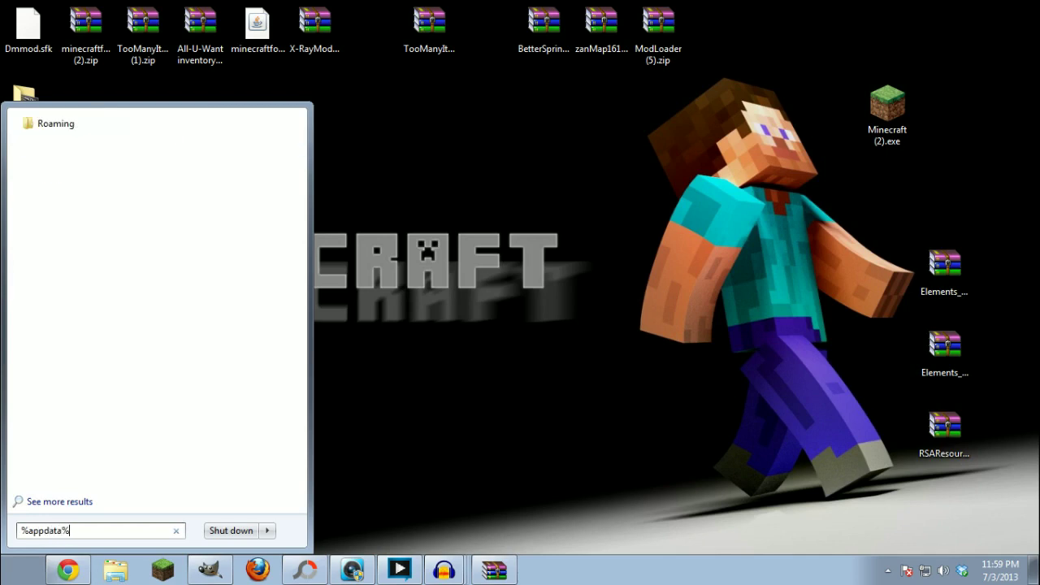
pyautogui.click(54, 126)
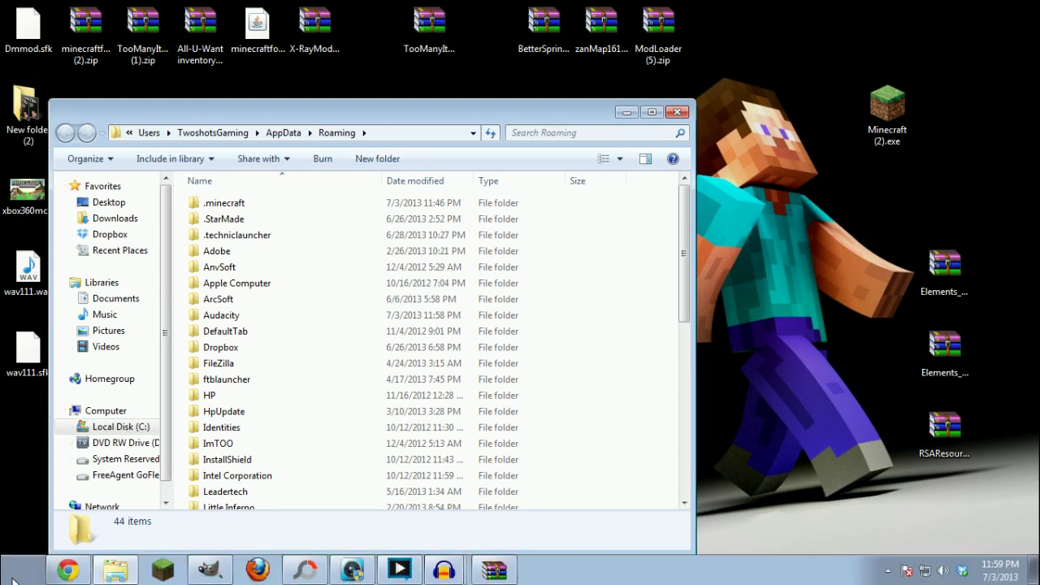
pyautogui.click(18, 577)
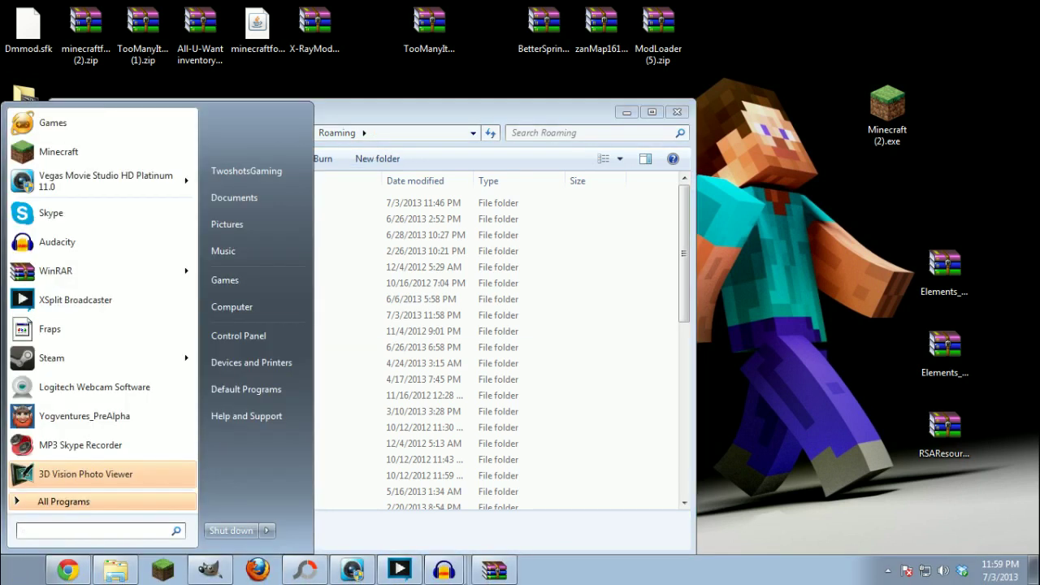
pyautogui.click(391, 104)
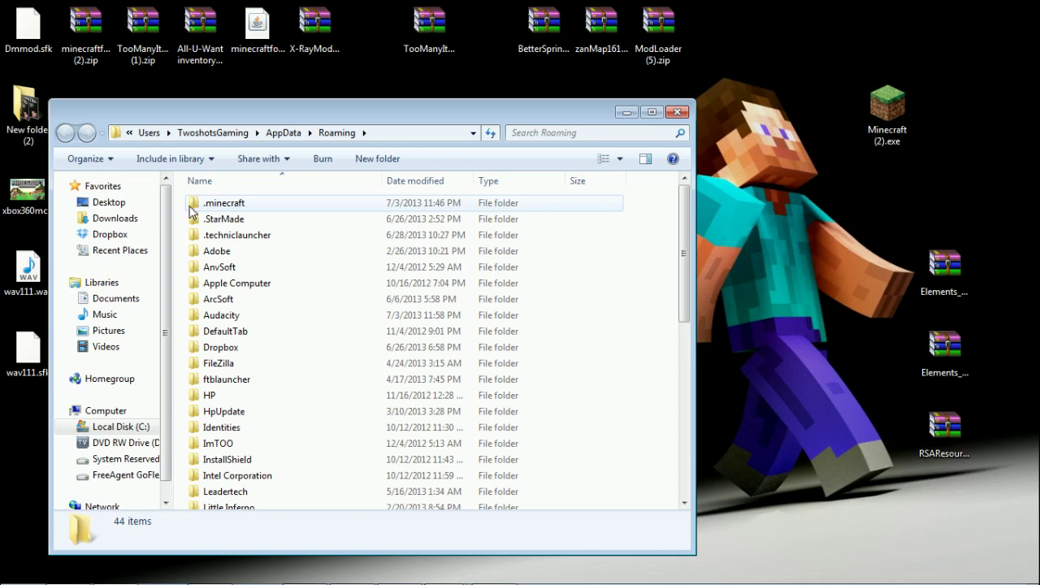
pyautogui.doubleClick(232, 208)
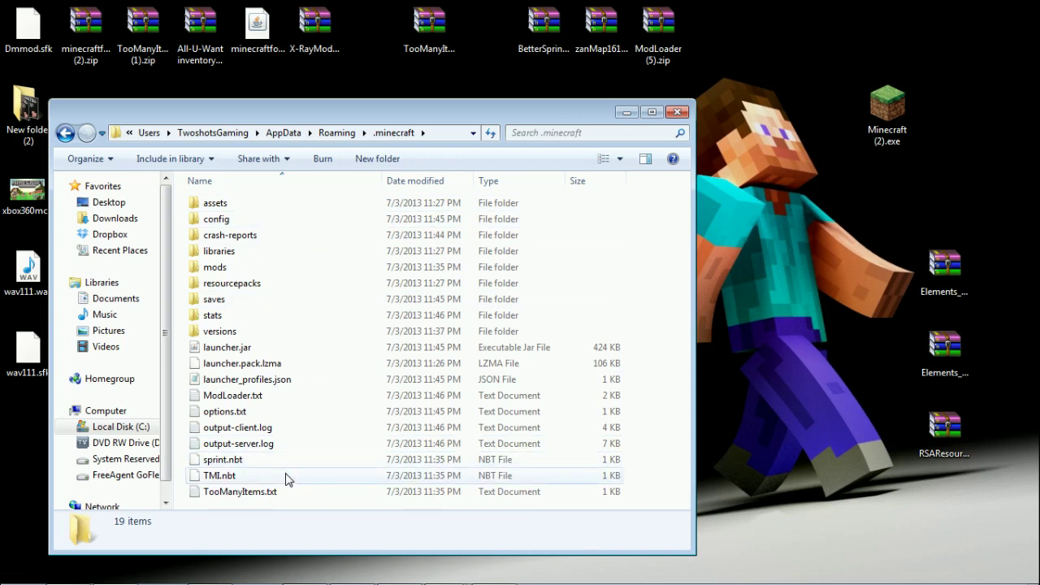
pyautogui.doubleClick(255, 287)
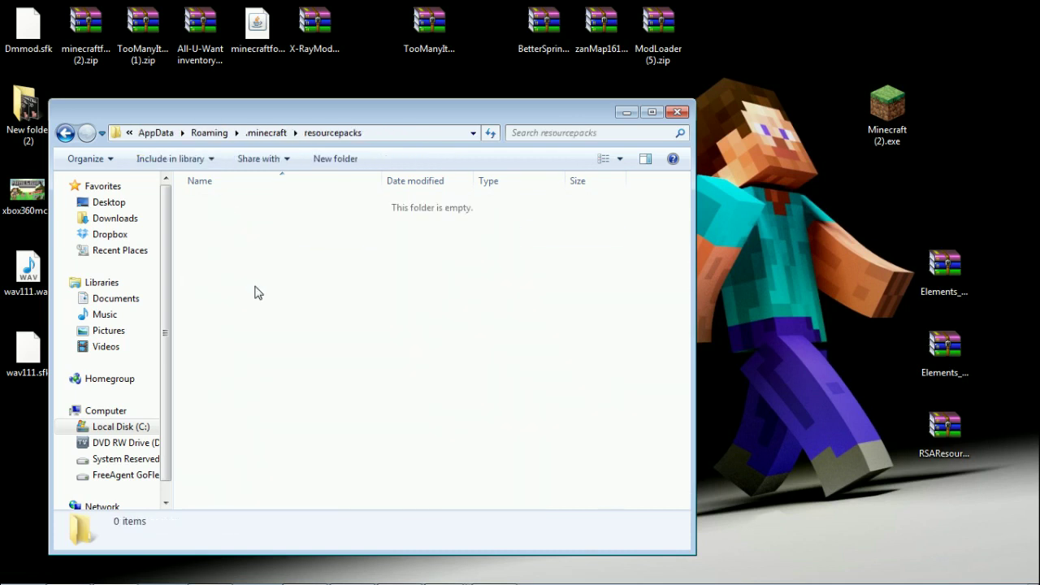
pyautogui.click(941, 262)
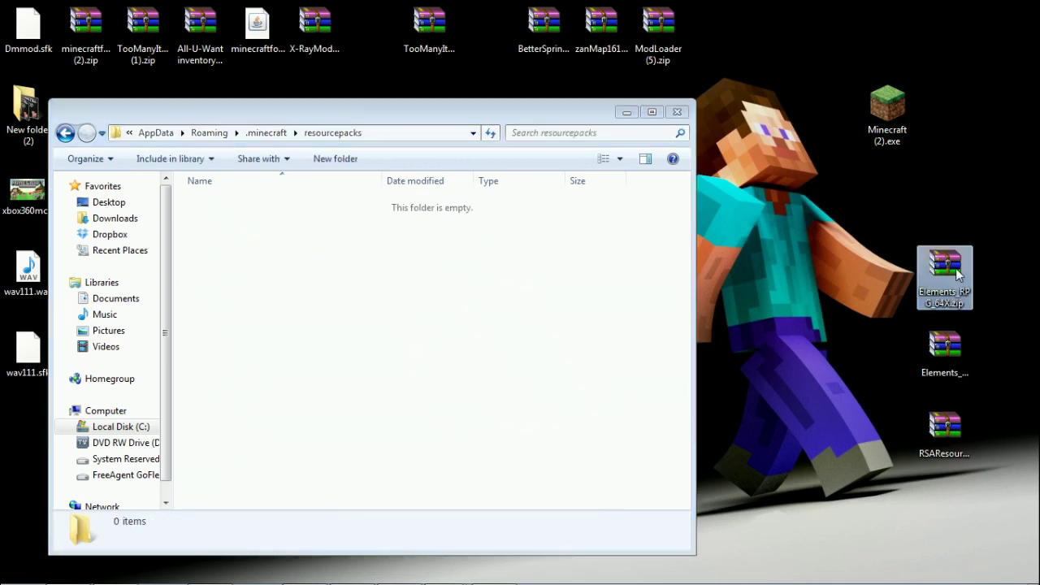
# Drag RSAResourcepackv1.zip, Elements_RPG_64X.zip and Elements_Music_Records.zip into resourcepacks, then close Explorer
pyautogui.click(947, 427)
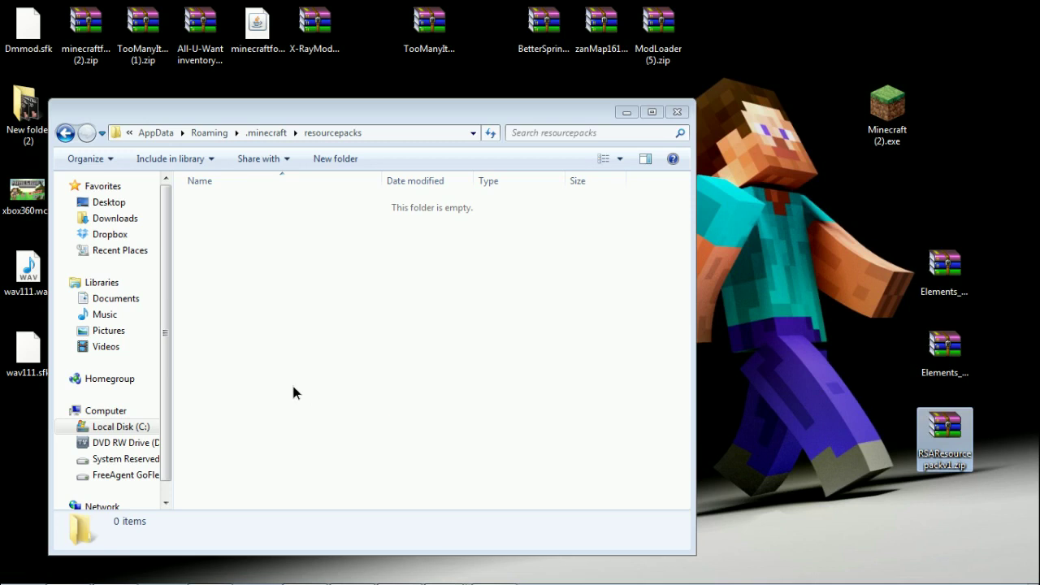
pyautogui.moveTo(293, 392); pyautogui.dragTo(293, 393)
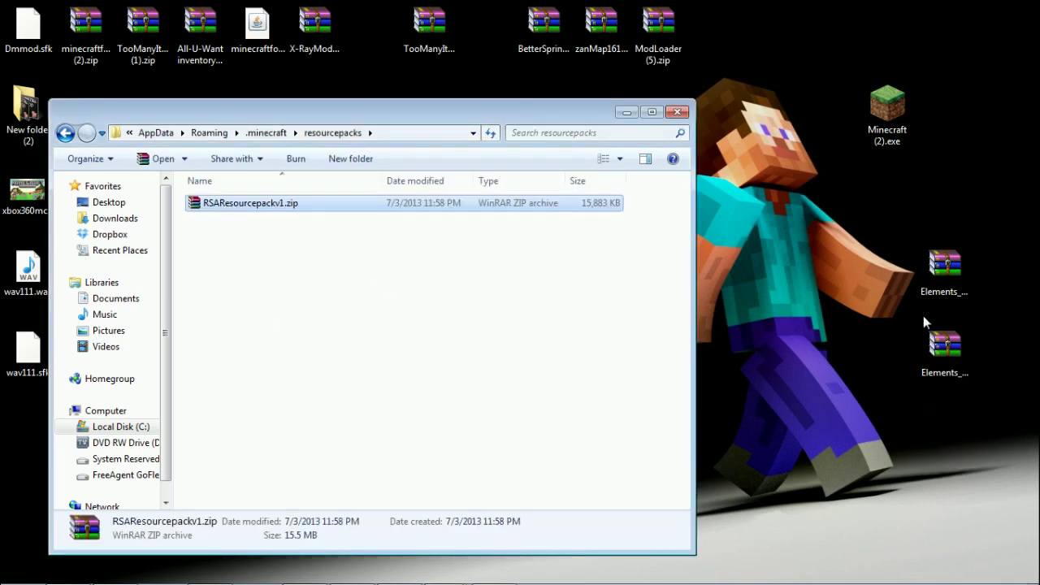
pyautogui.click(936, 345)
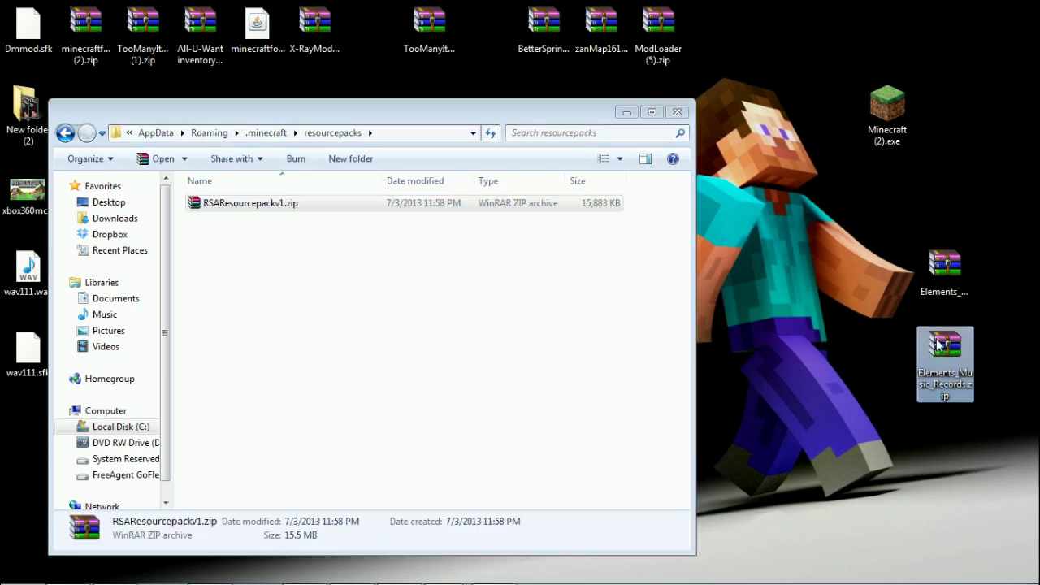
pyautogui.click(934, 262)
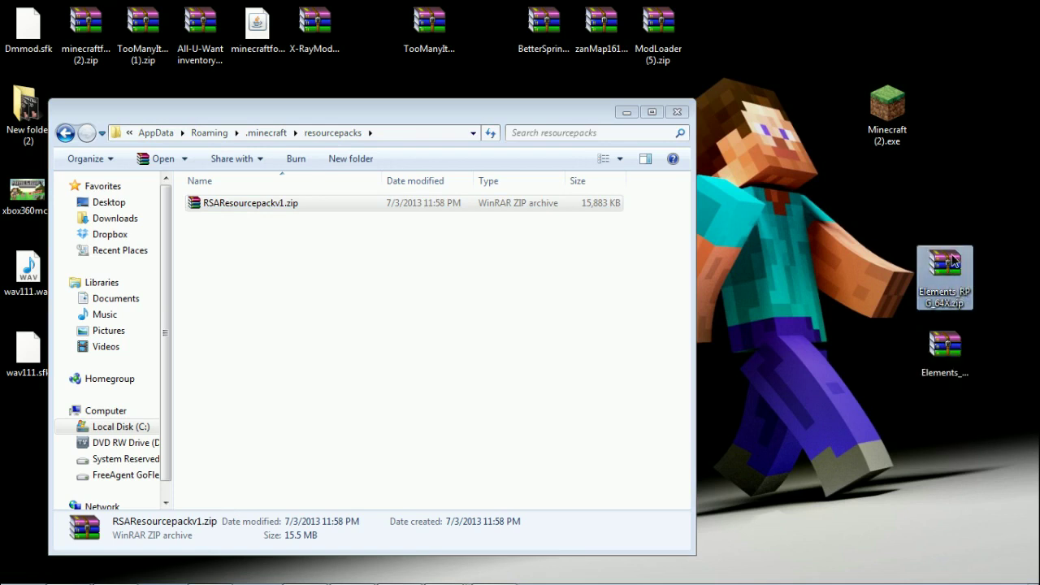
pyautogui.moveTo(952, 262); pyautogui.dragTo(316, 333)
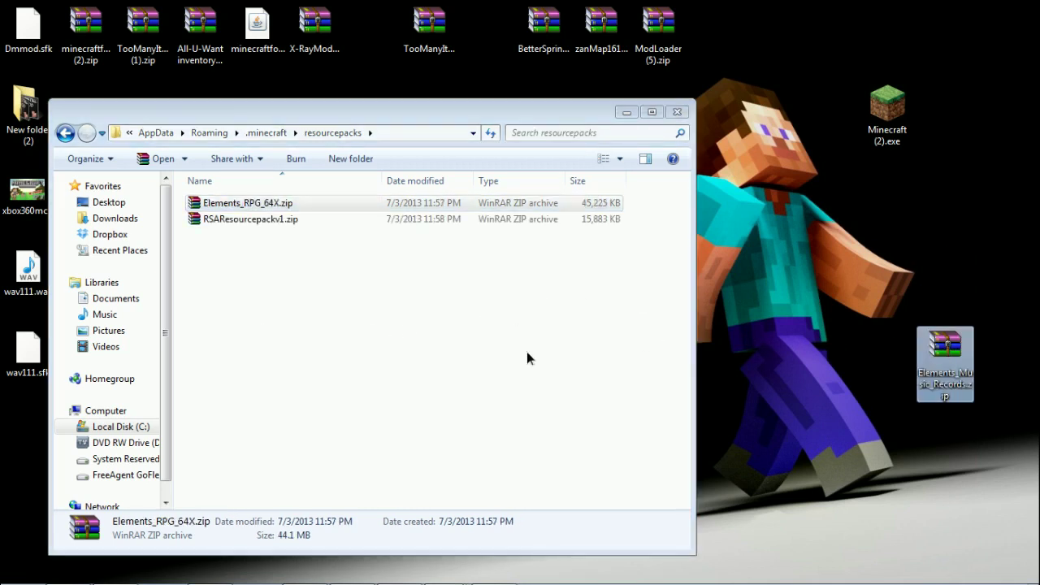
pyautogui.moveTo(527, 358); pyautogui.dragTo(569, 340)
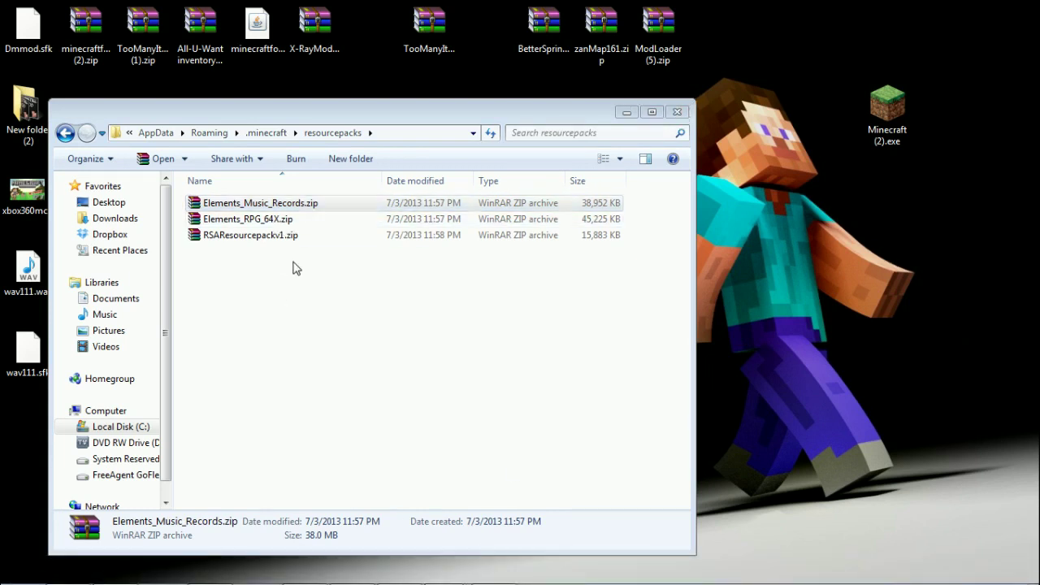
pyautogui.click(677, 111)
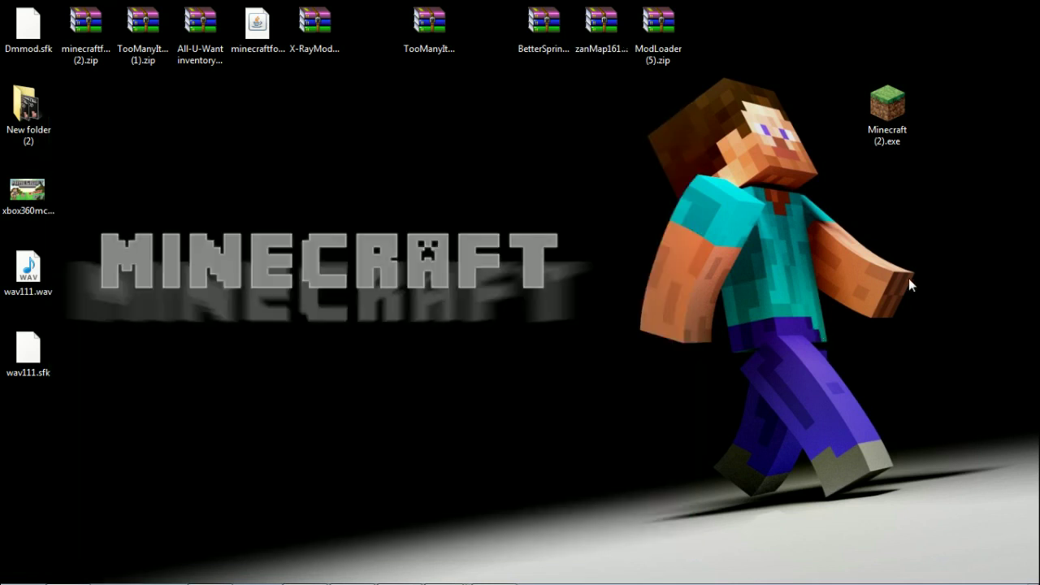
# Run Minecraft (2).exe, choose the twoshotpack1 (modpack1) profile, log in with the password, and play maximized
pyautogui.doubleClick(870, 118)
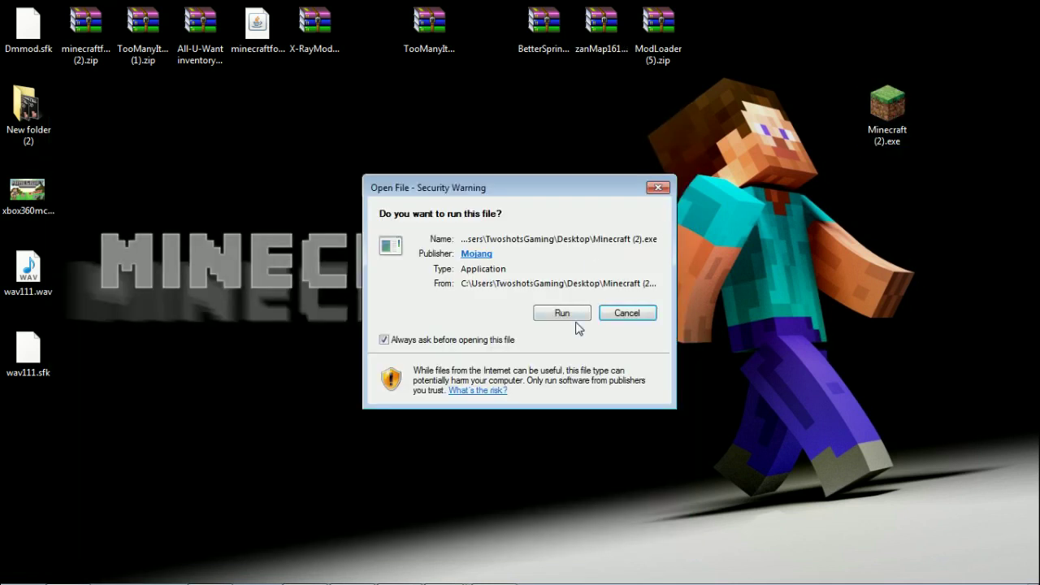
pyautogui.click(574, 314)
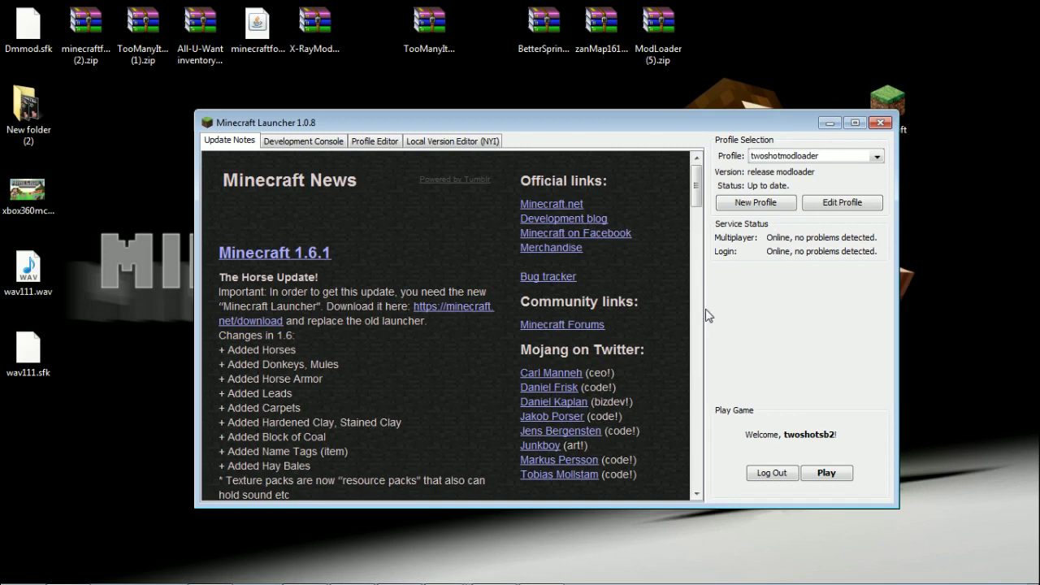
pyautogui.click(782, 157)
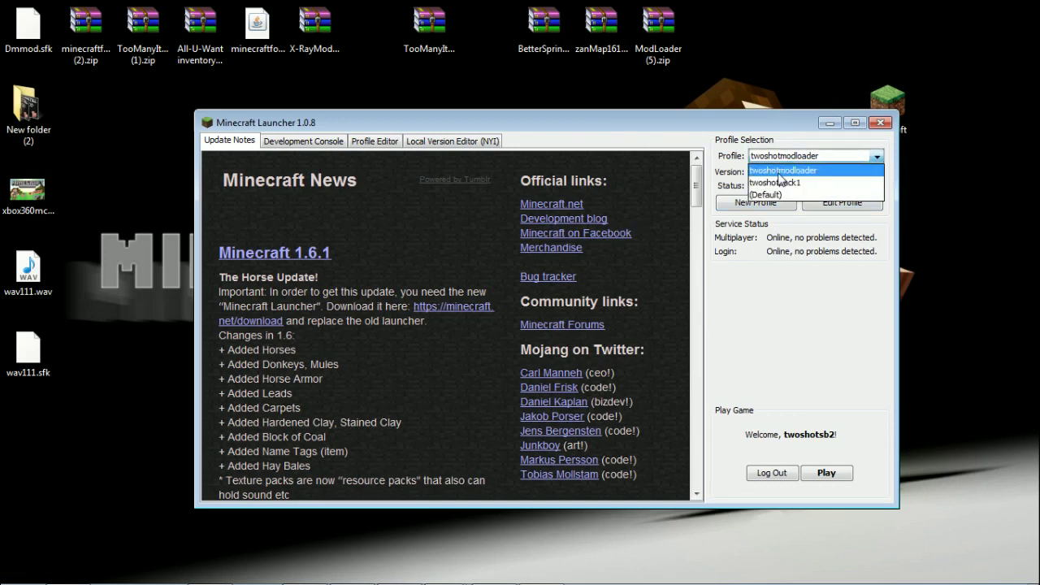
pyautogui.click(781, 182)
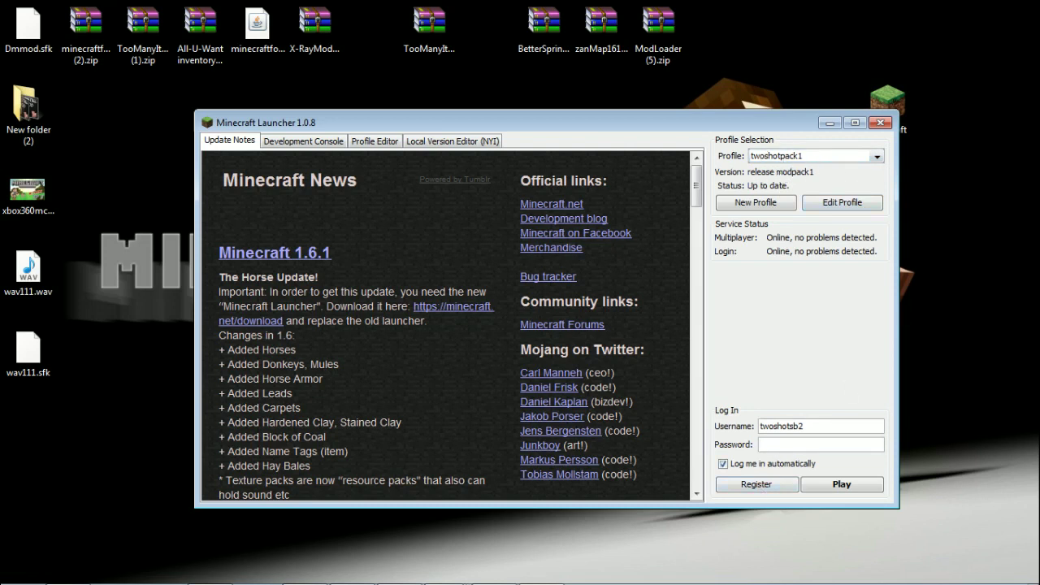
pyautogui.write('**')
pyautogui.click(836, 488)
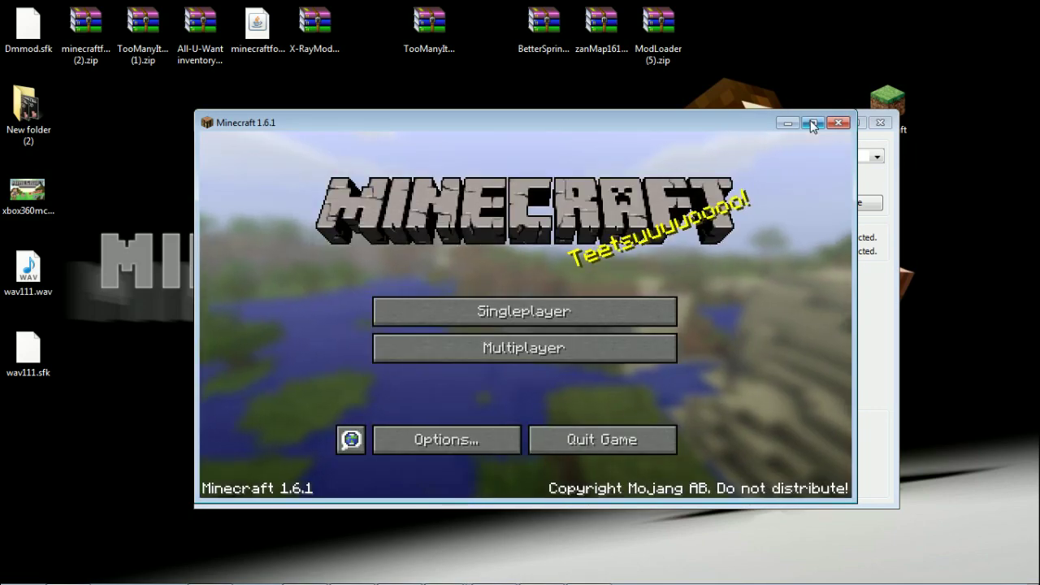
pyautogui.click(812, 122)
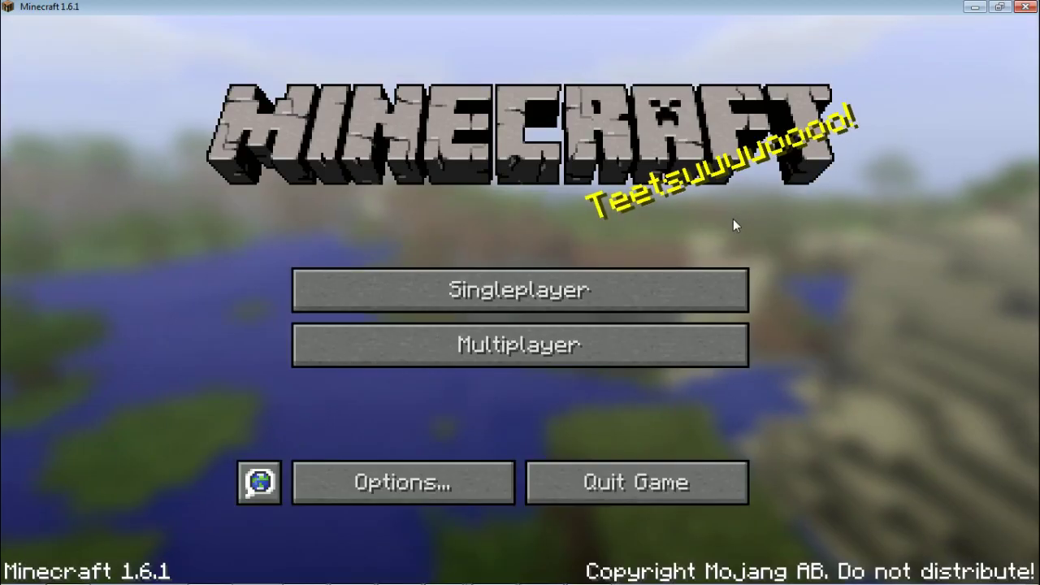
# Go to Options > Resource Packs and open the resource pack folder
pyautogui.click(407, 481)
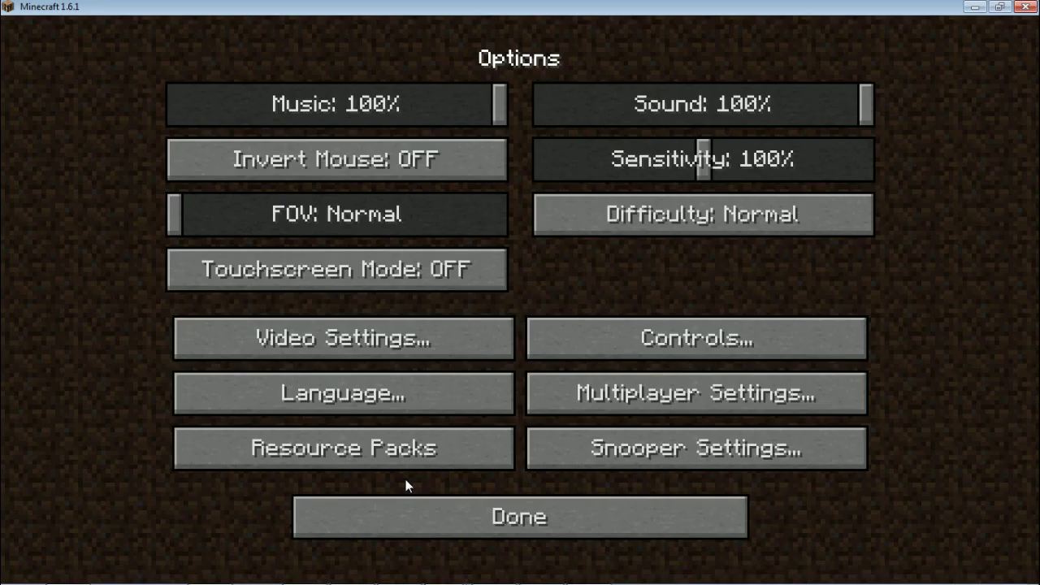
pyautogui.click(335, 447)
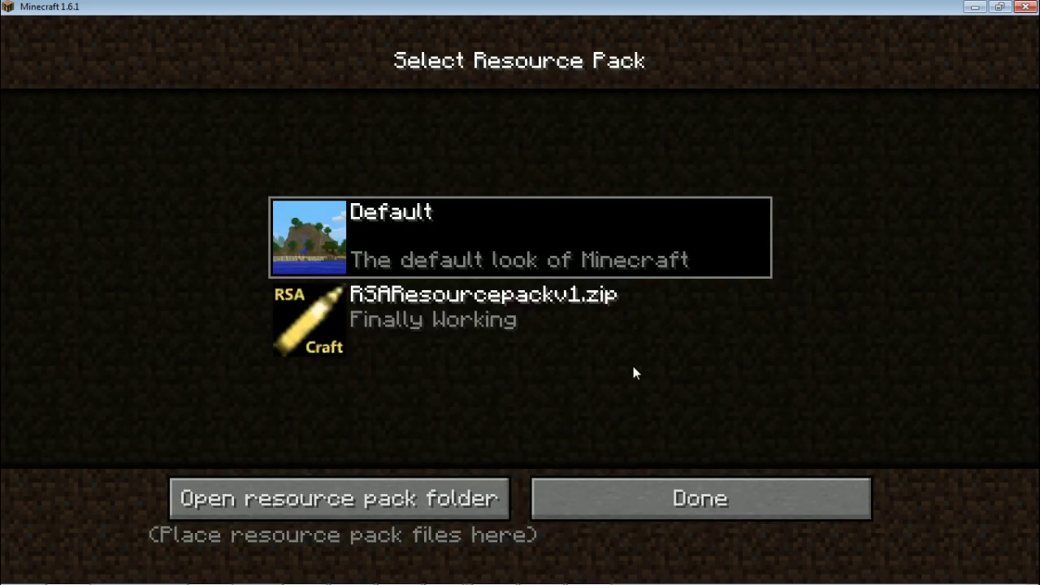
pyautogui.click(352, 499)
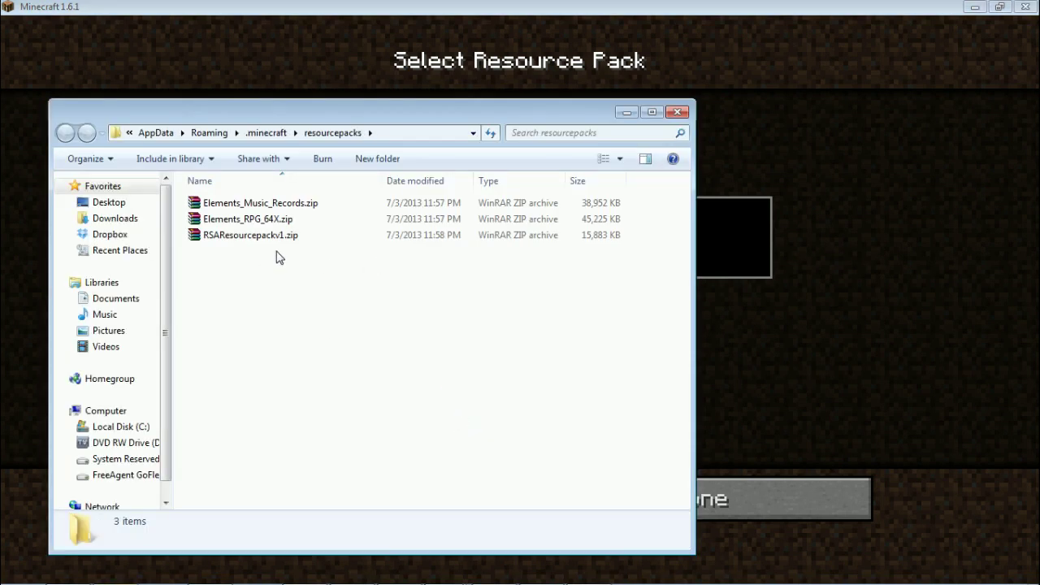
# Close the WinRAR archive and resourcepacks folder, then select RSAResourcepackv1.zip as the active resource pack
pyautogui.doubleClick(268, 221)
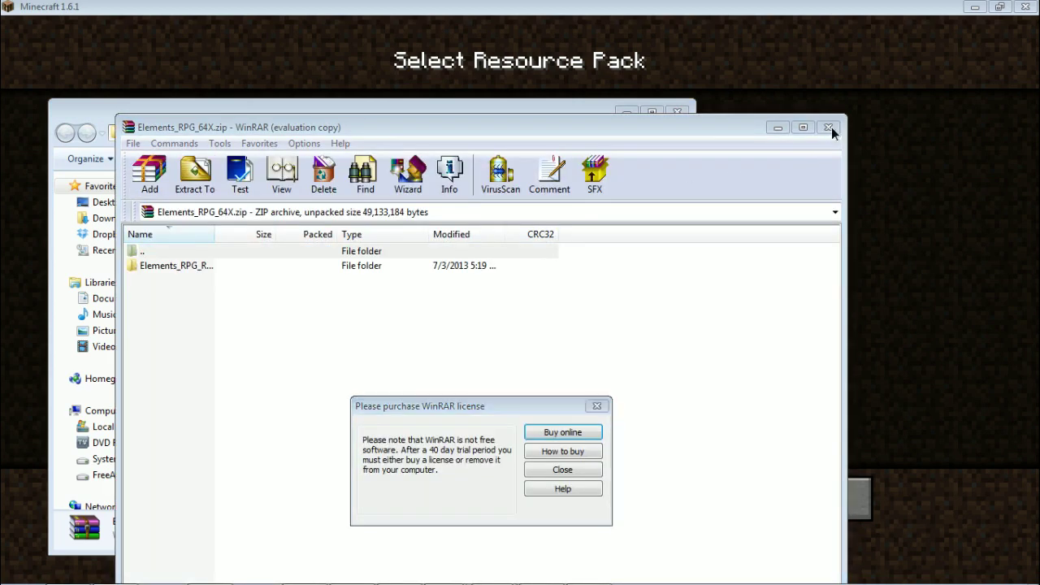
pyautogui.click(597, 405)
pyautogui.click(827, 128)
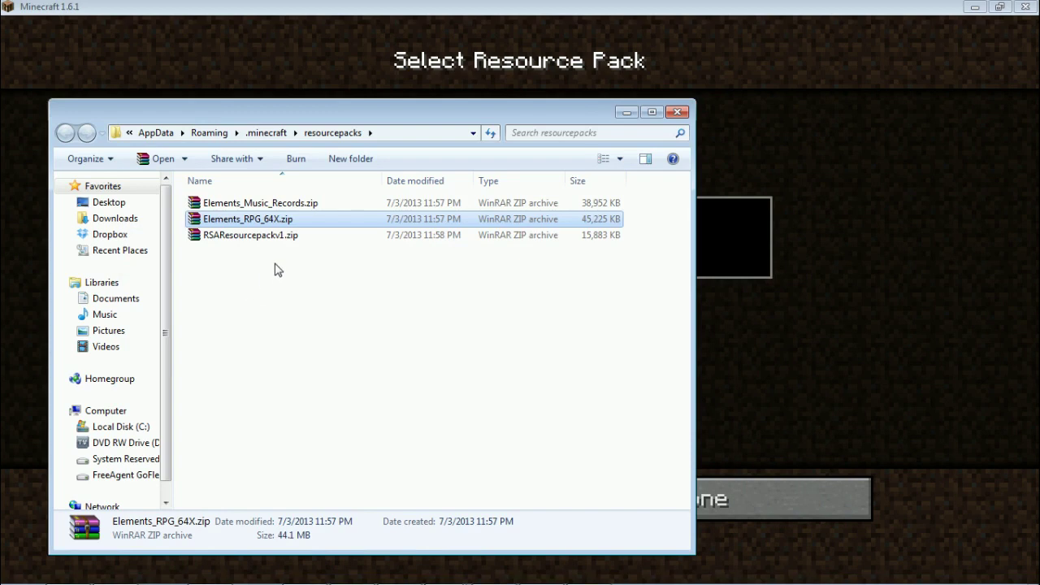
pyautogui.click(676, 113)
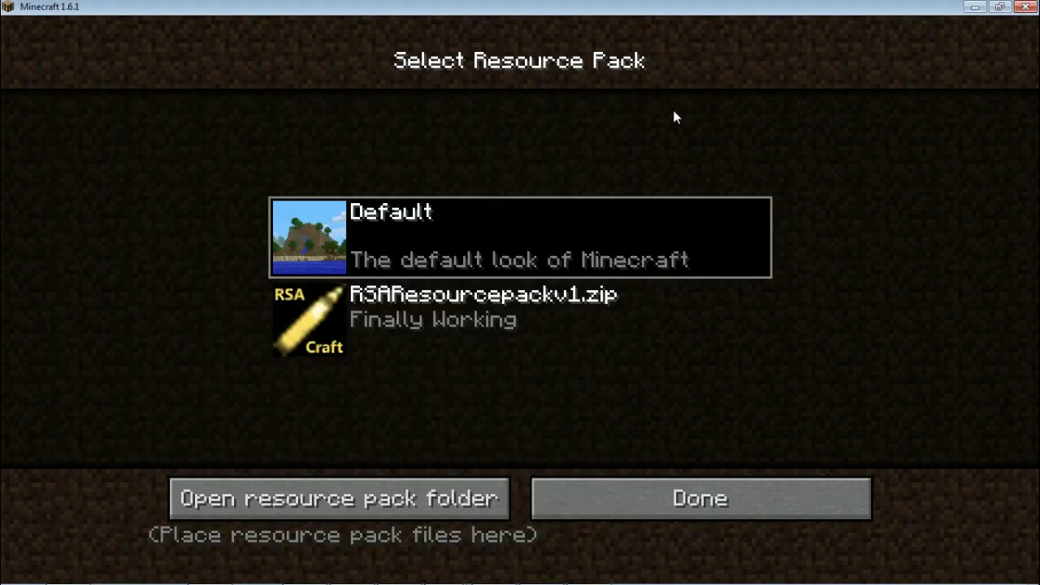
pyautogui.click(420, 312)
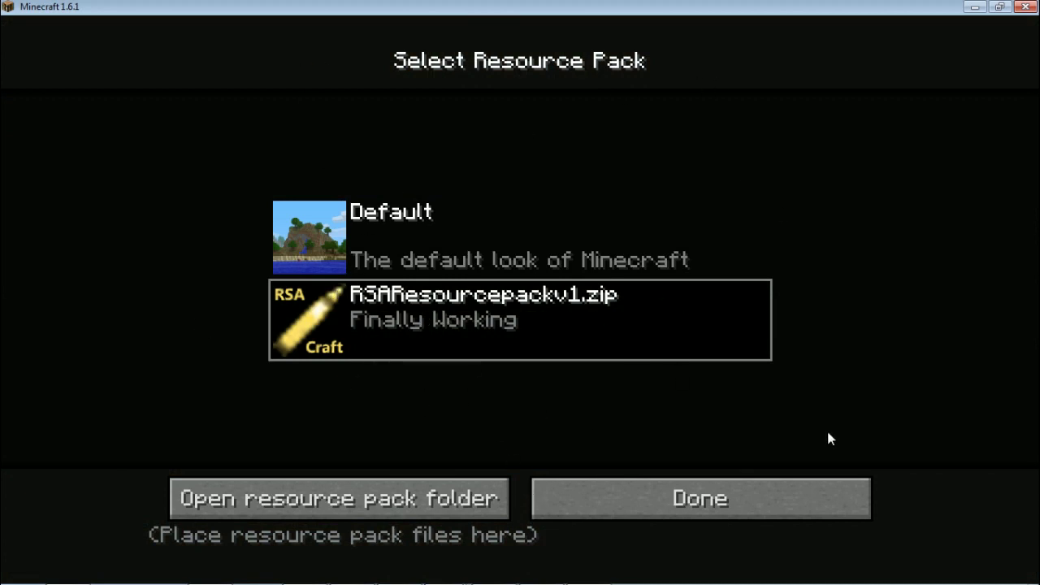
pyautogui.click(648, 498)
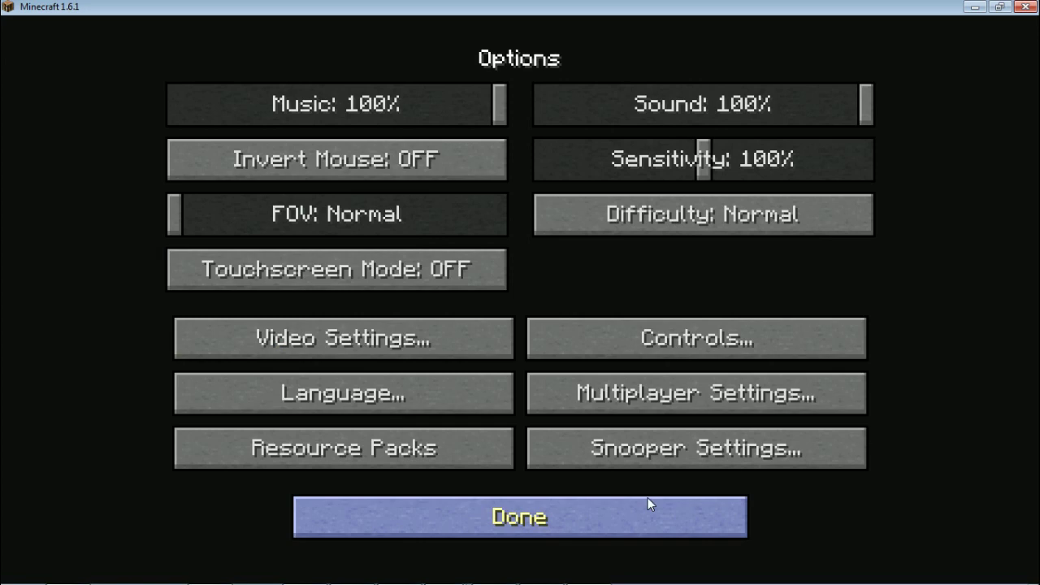
# Return to the title screen, then load the first New World from Singleplayer
pyautogui.click(529, 516)
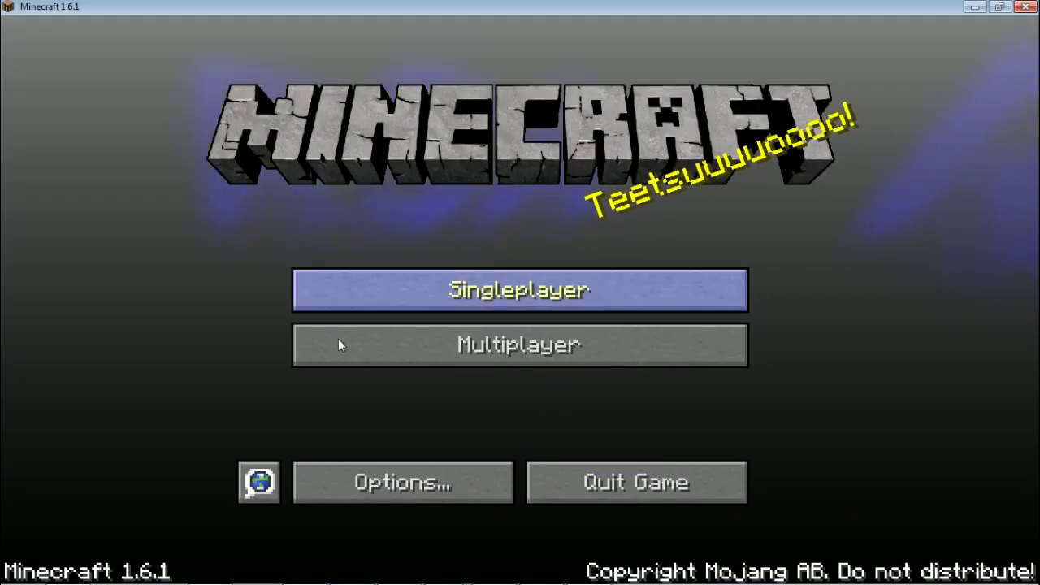
pyautogui.click(479, 299)
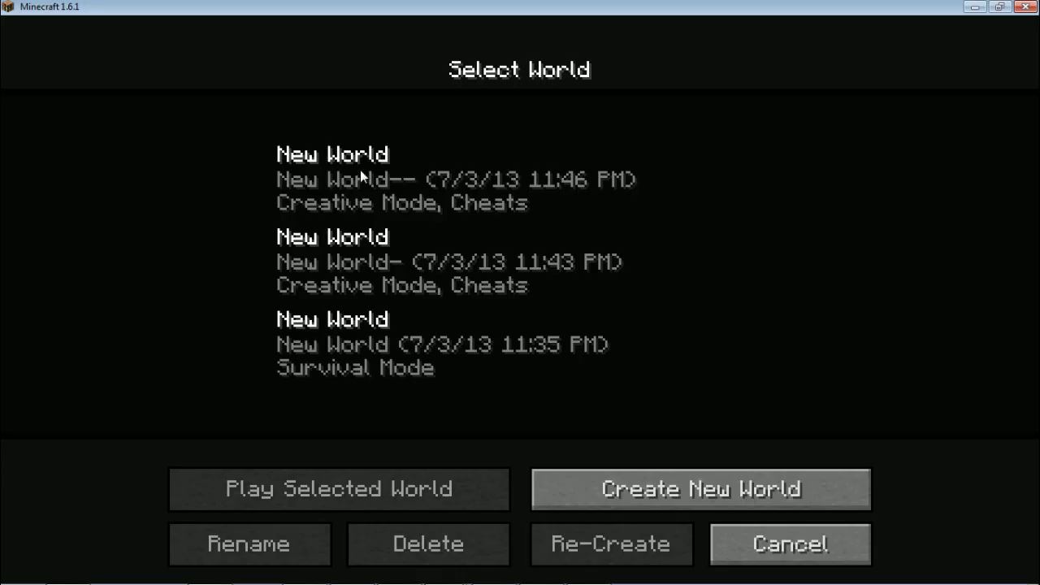
pyautogui.click(398, 189)
pyautogui.doubleClick(398, 189)
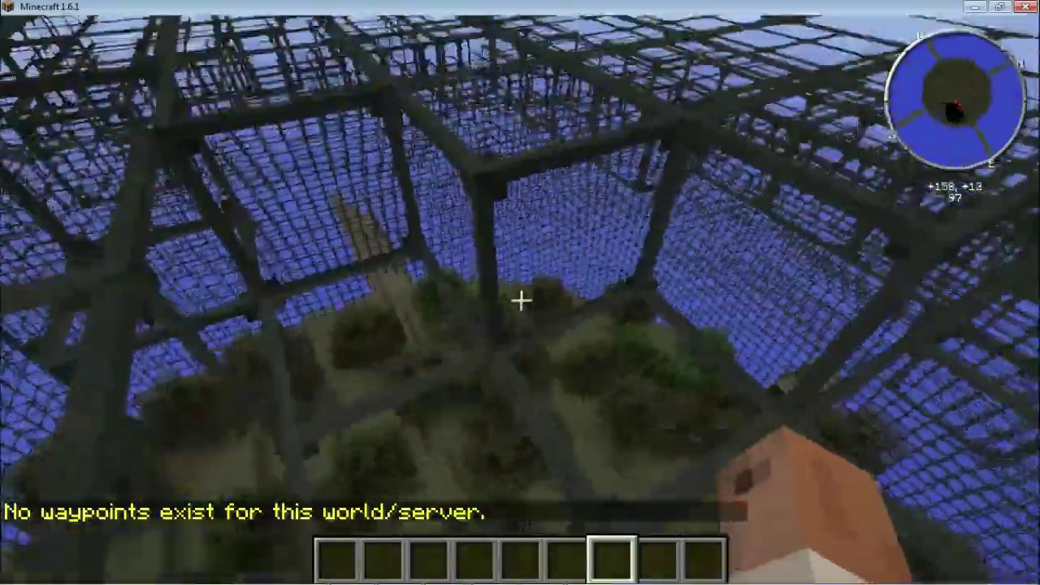
pyautogui.press('e')
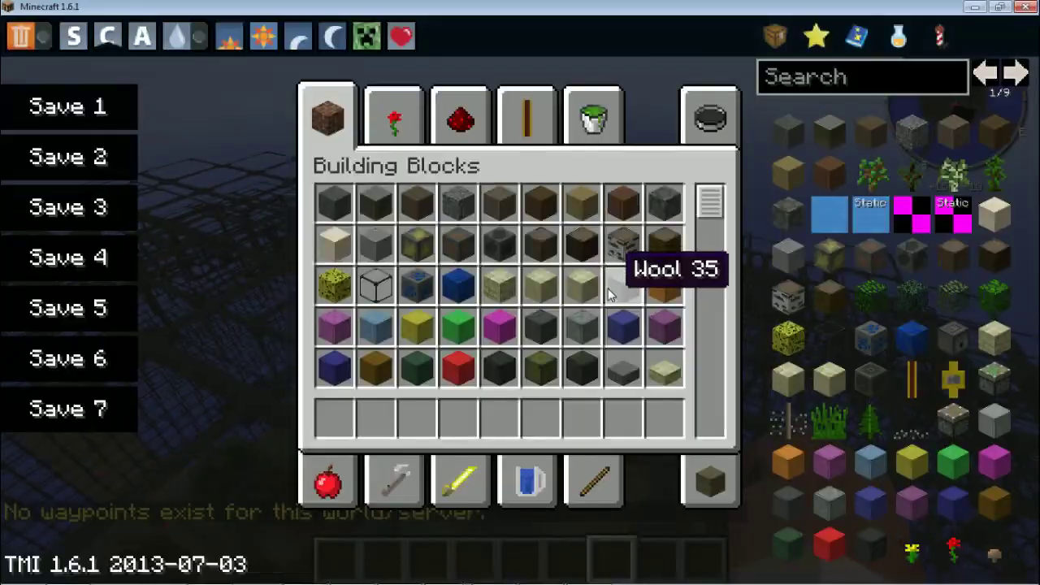
# Page forward through every TMI item page, including tools, armour and potions, wrapping back around
pyautogui.click(1015, 73)
pyautogui.click(1015, 73)
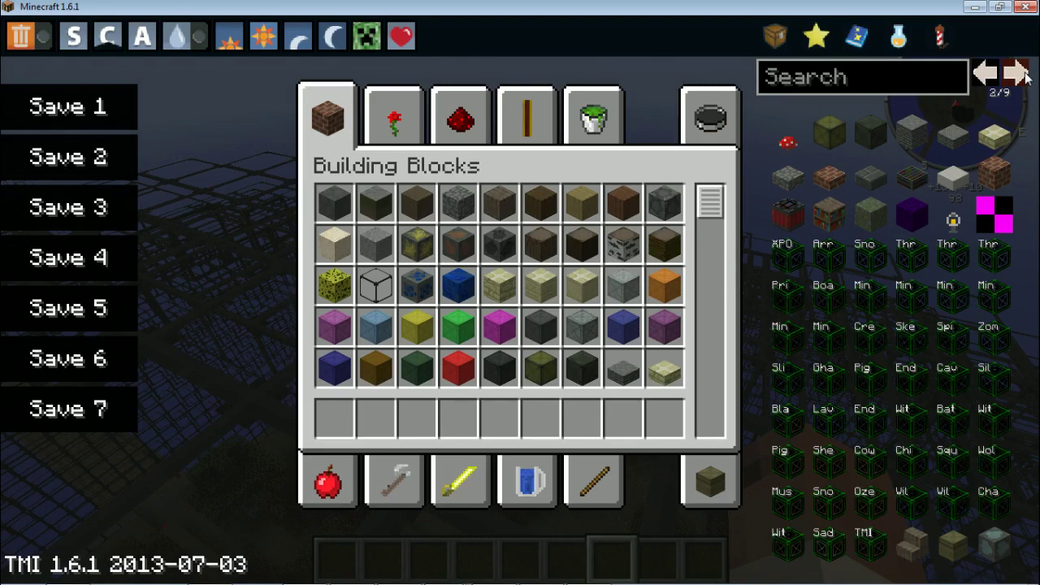
pyautogui.click(1024, 74)
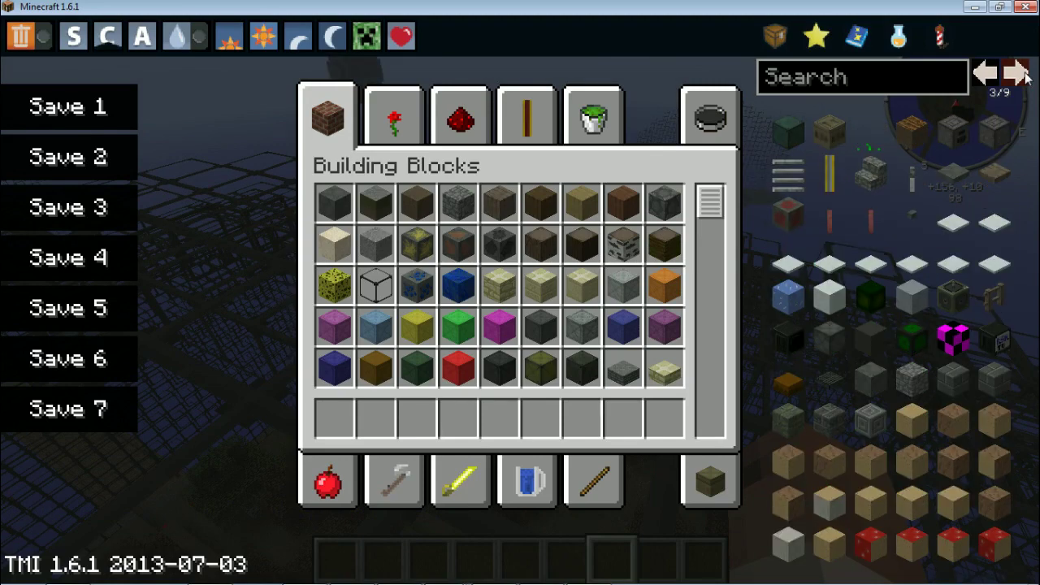
pyautogui.click(1023, 74)
pyautogui.click(1023, 74)
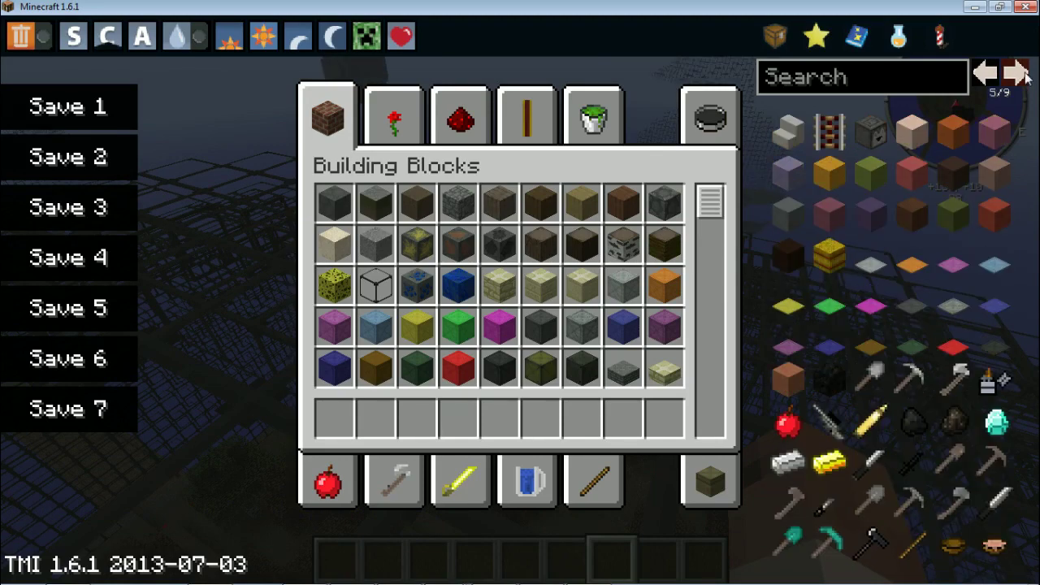
pyautogui.click(1023, 74)
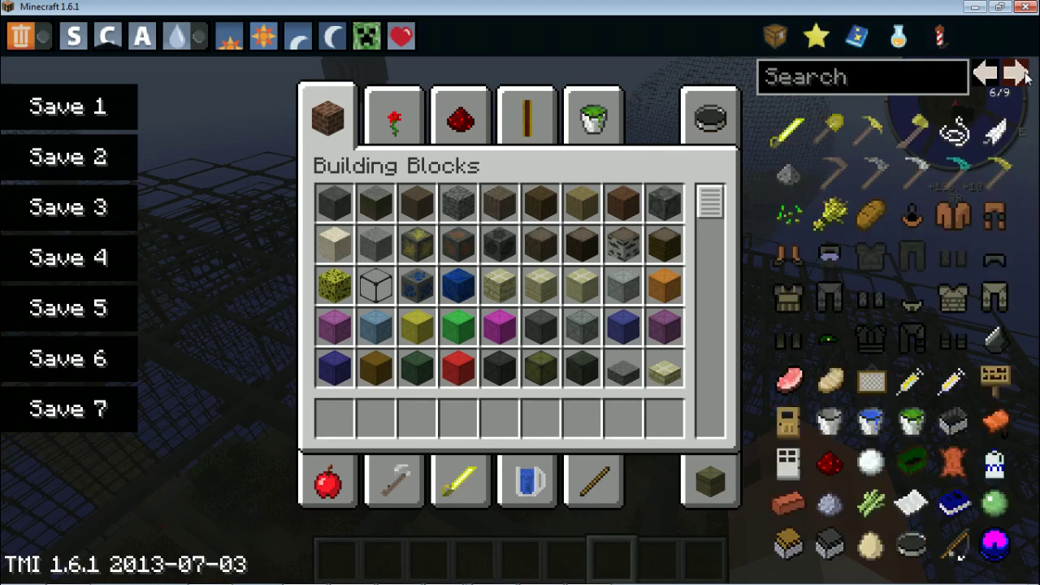
pyautogui.click(1024, 74)
pyautogui.click(1023, 75)
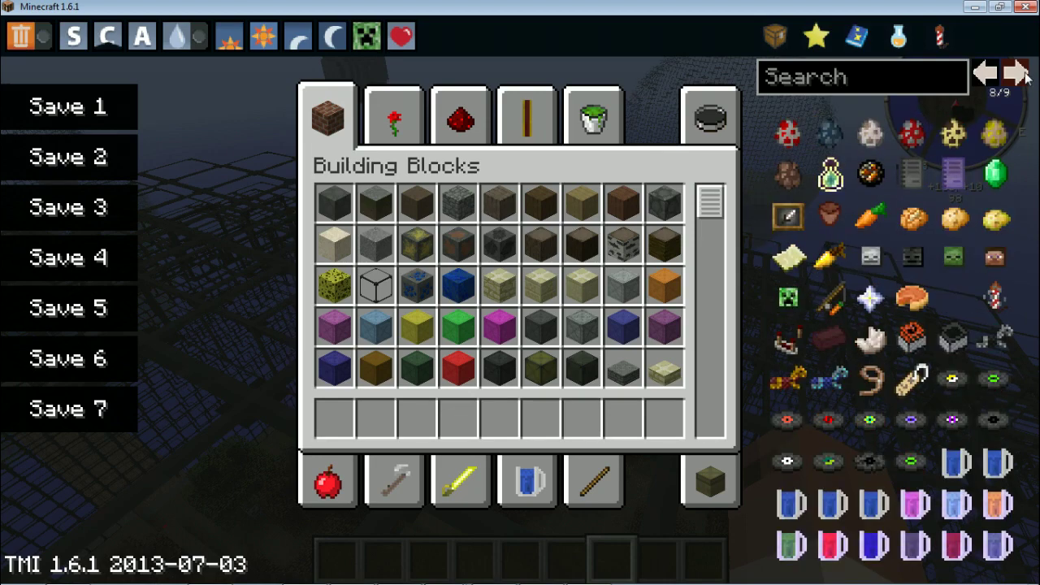
pyautogui.click(1024, 75)
pyautogui.click(1023, 75)
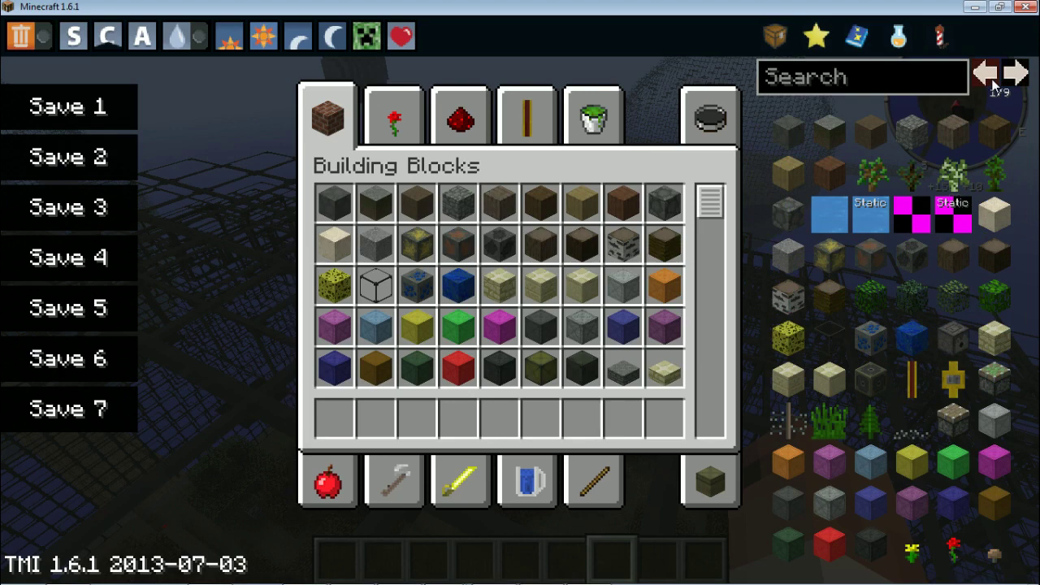
pyautogui.click(989, 77)
pyautogui.click(992, 83)
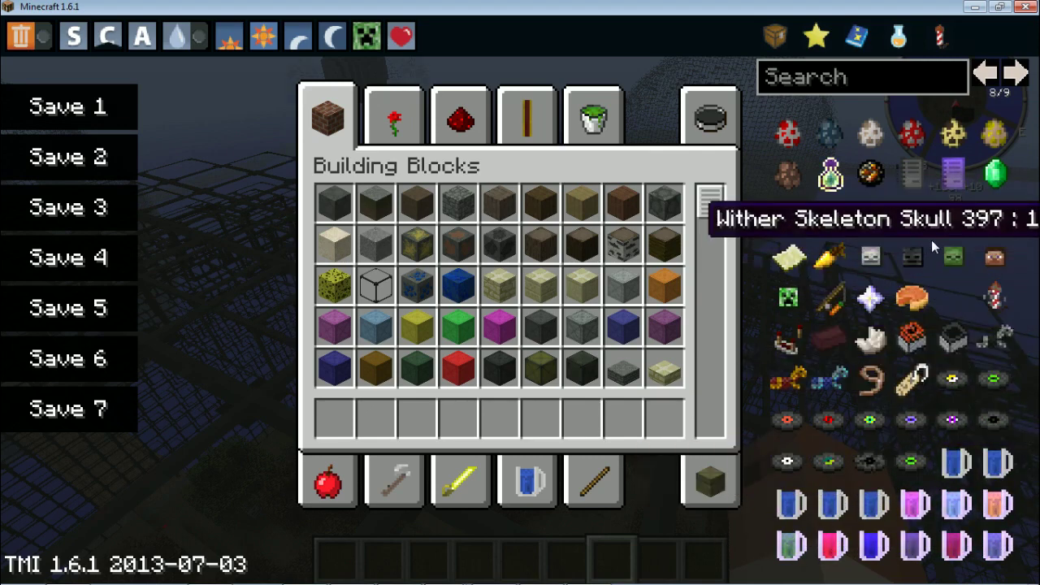
# Flip between TMI item pages 3/9 and 5/9, then scroll Building Blocks to the bottom
pyautogui.click(985, 73)
pyautogui.click(985, 73)
pyautogui.doubleClick(984, 73)
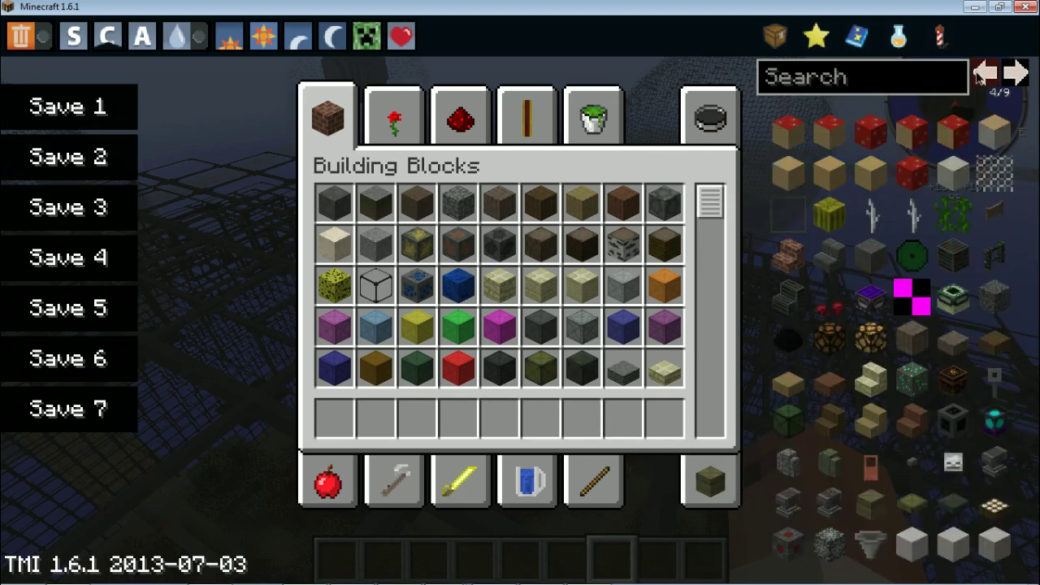
pyautogui.click(985, 73)
pyautogui.click(1013, 74)
pyautogui.click(1014, 74)
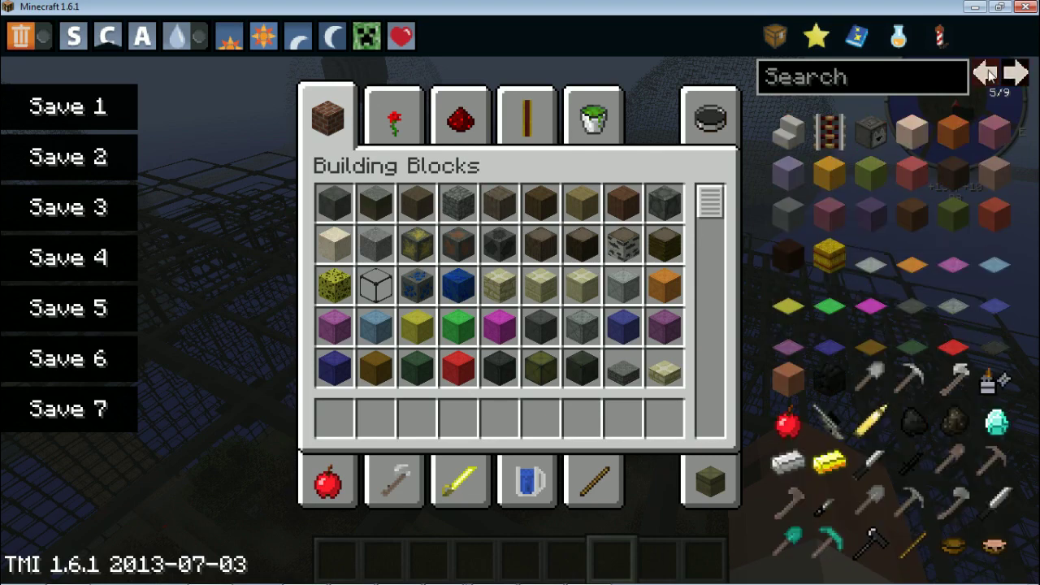
pyautogui.click(986, 74)
pyautogui.click(986, 74)
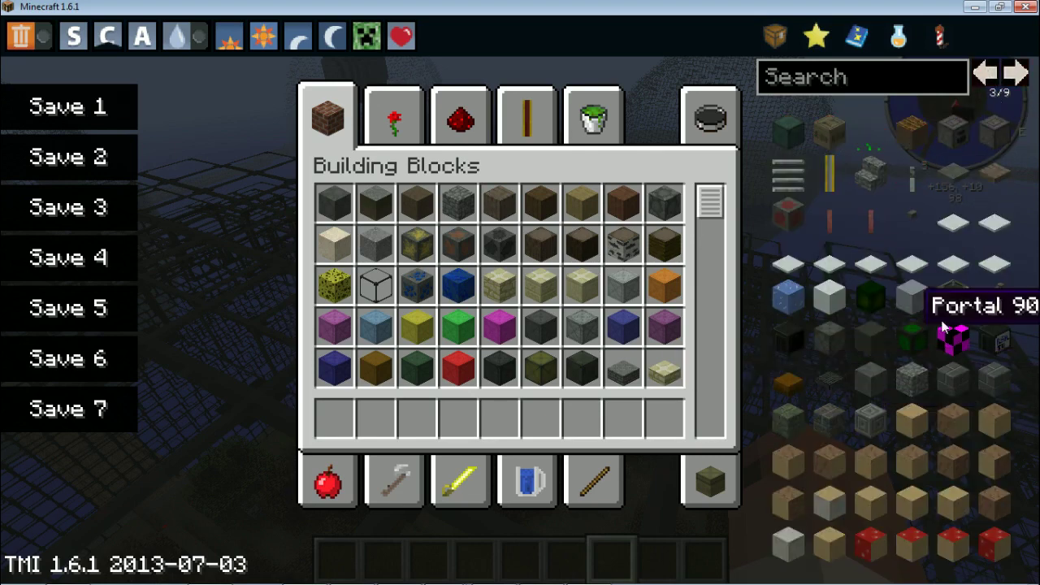
pyautogui.moveTo(719, 218); pyautogui.dragTo(704, 451)
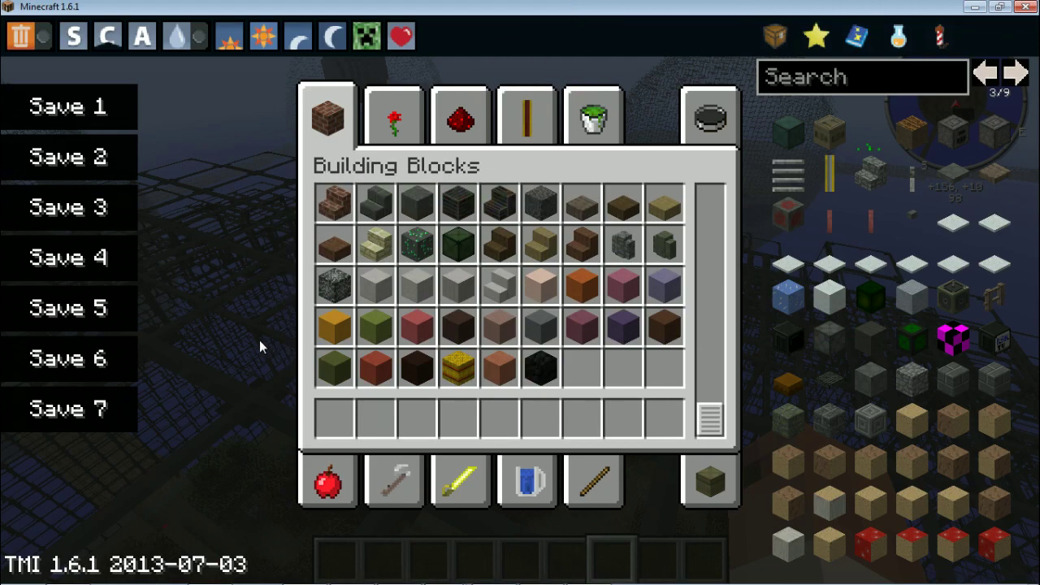
# Pause the game, switch music OFF in Options, and resume play in the world
pyautogui.press('Escape')
pyautogui.press('Escape')
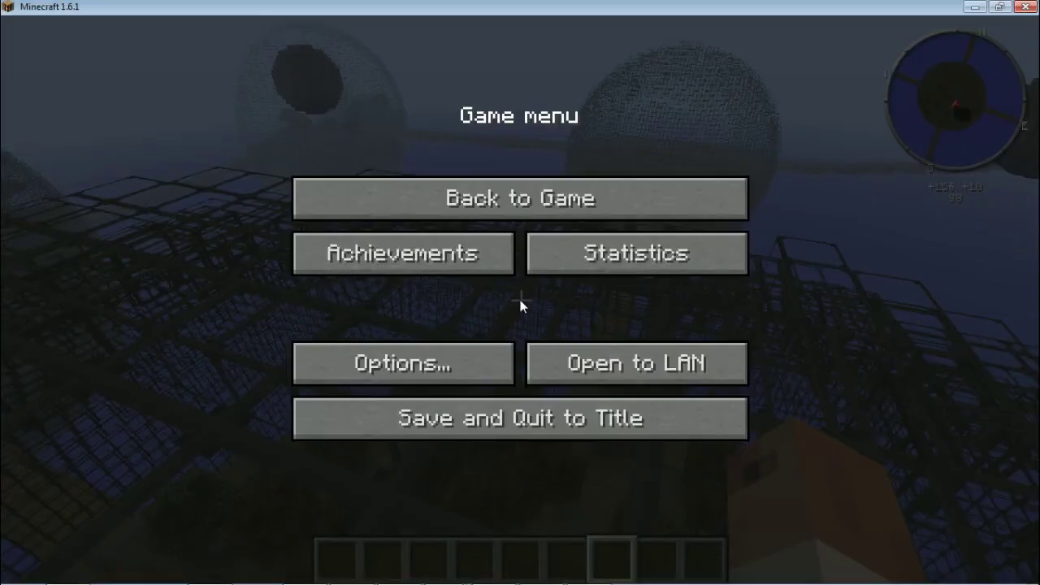
pyautogui.click(452, 364)
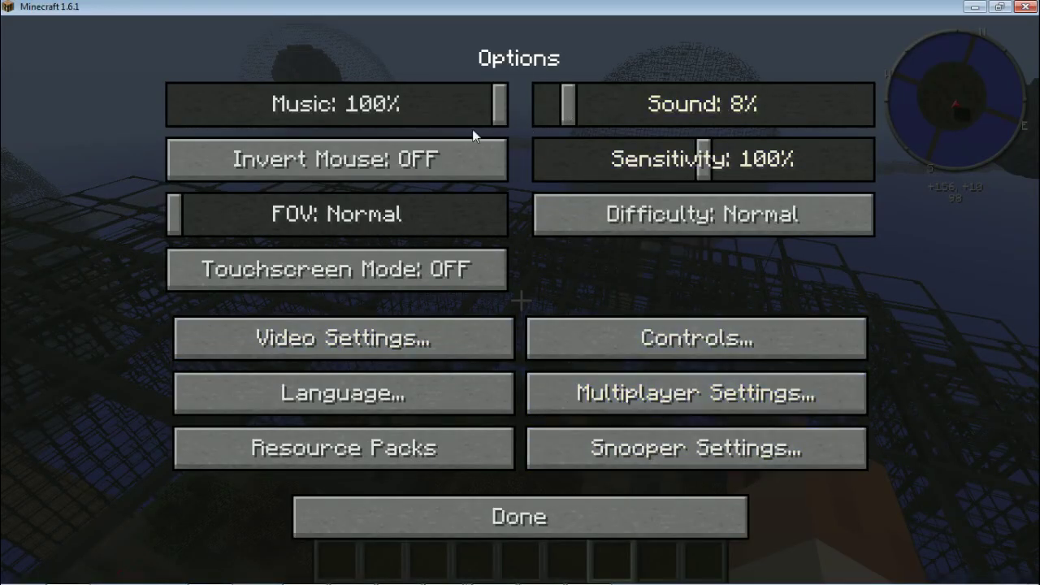
pyautogui.click(536, 520)
pyautogui.click(554, 195)
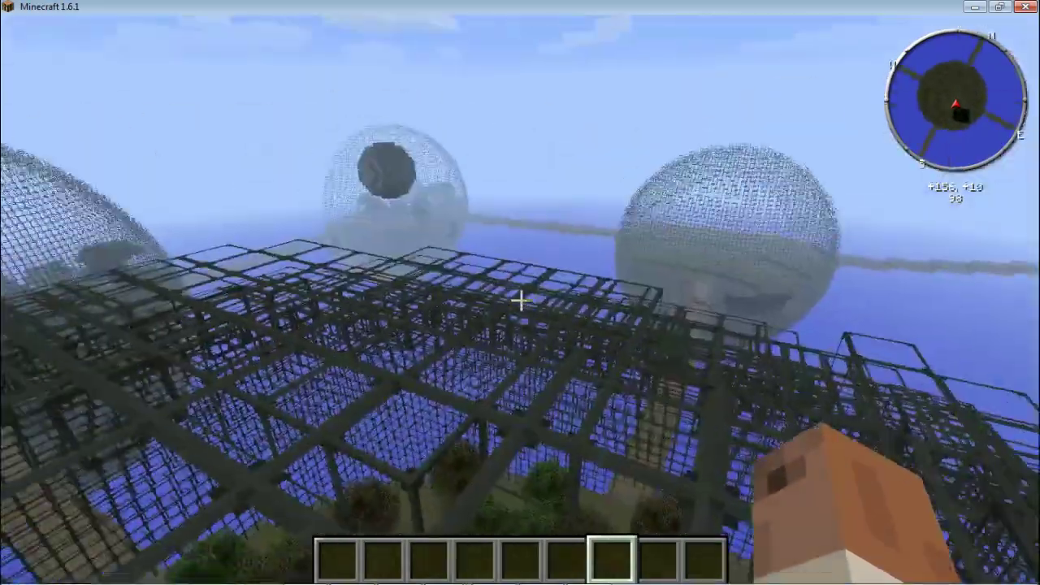
pyautogui.press('w')
pyautogui.press('w')
pyautogui.press('w')
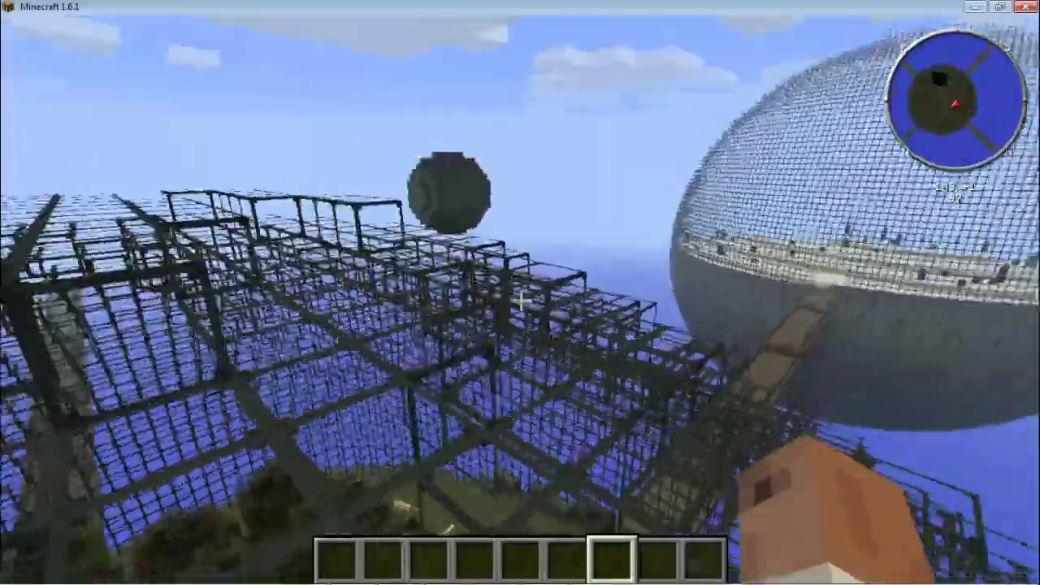
# Walk across the biosphere grid viewing the glass spheres and walkway, ending above the caged trees
pyautogui.press('w')
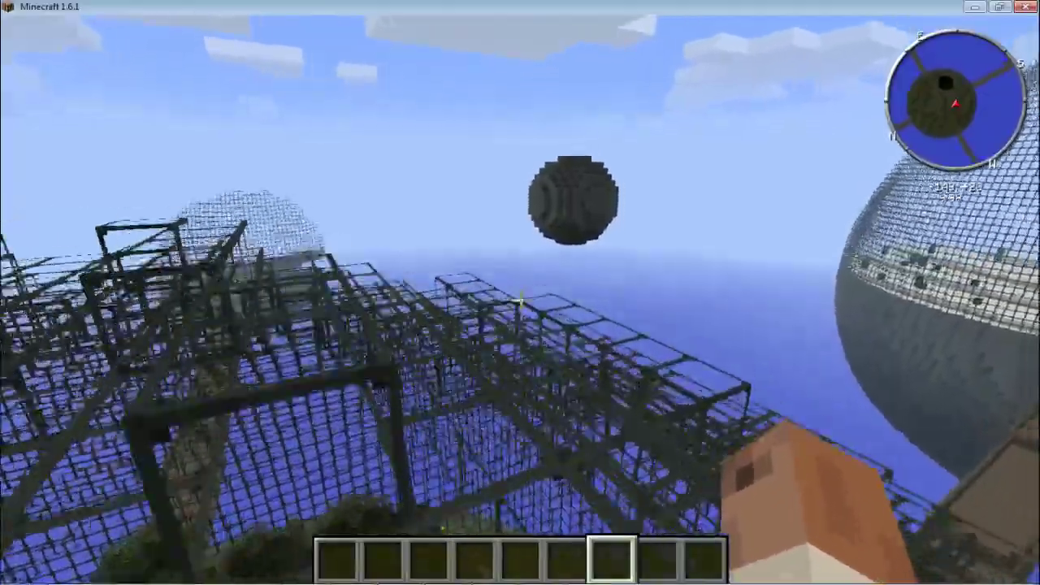
pyautogui.press('w')
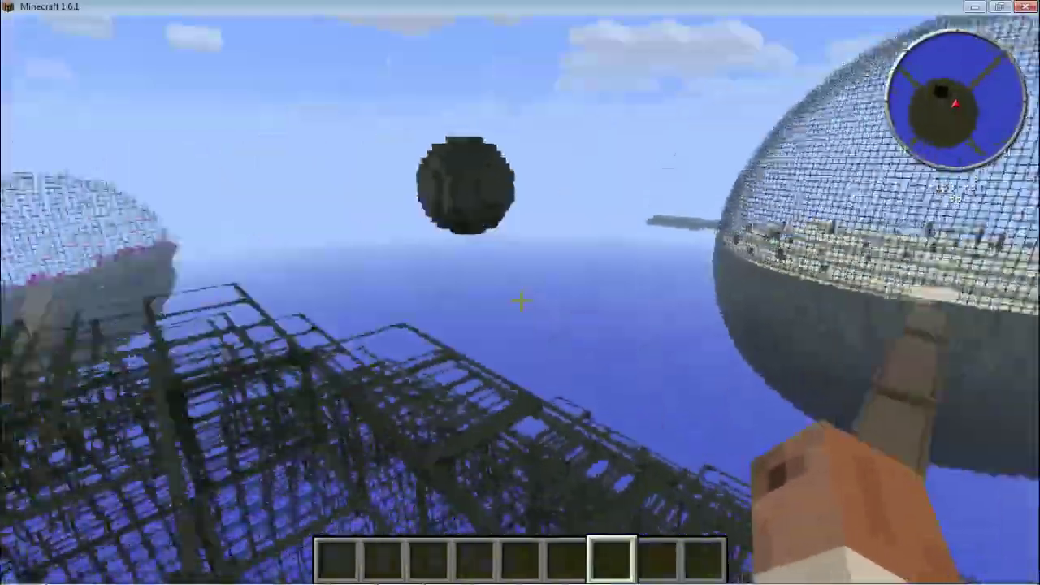
pyautogui.press('w')
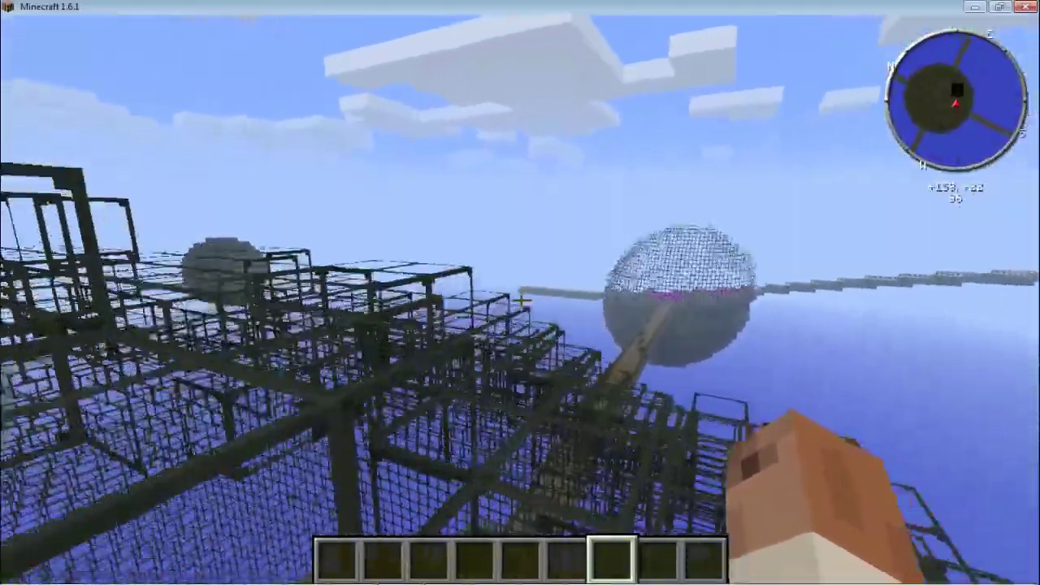
pyautogui.press('w')
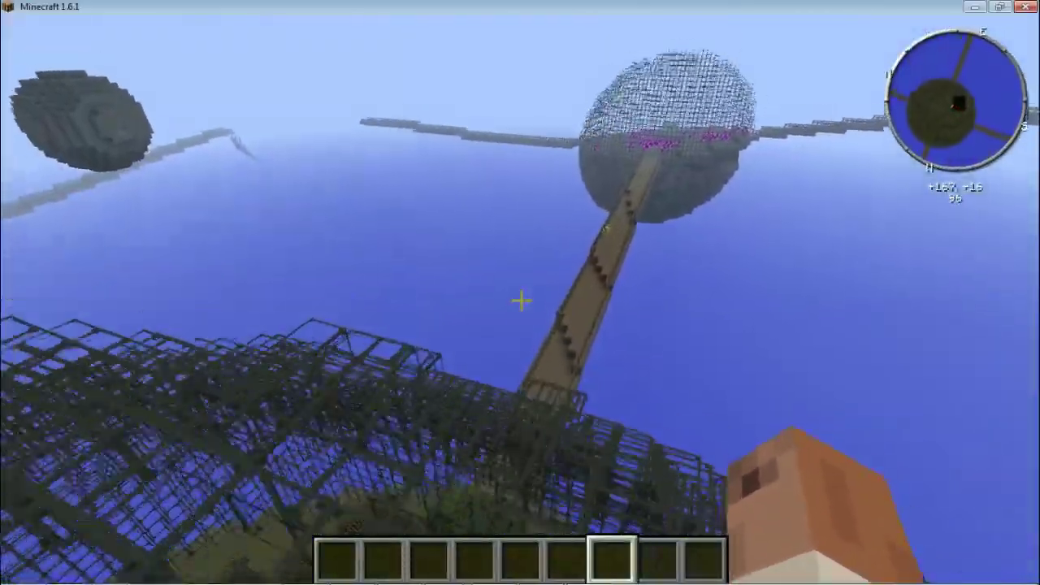
pyautogui.press('w')
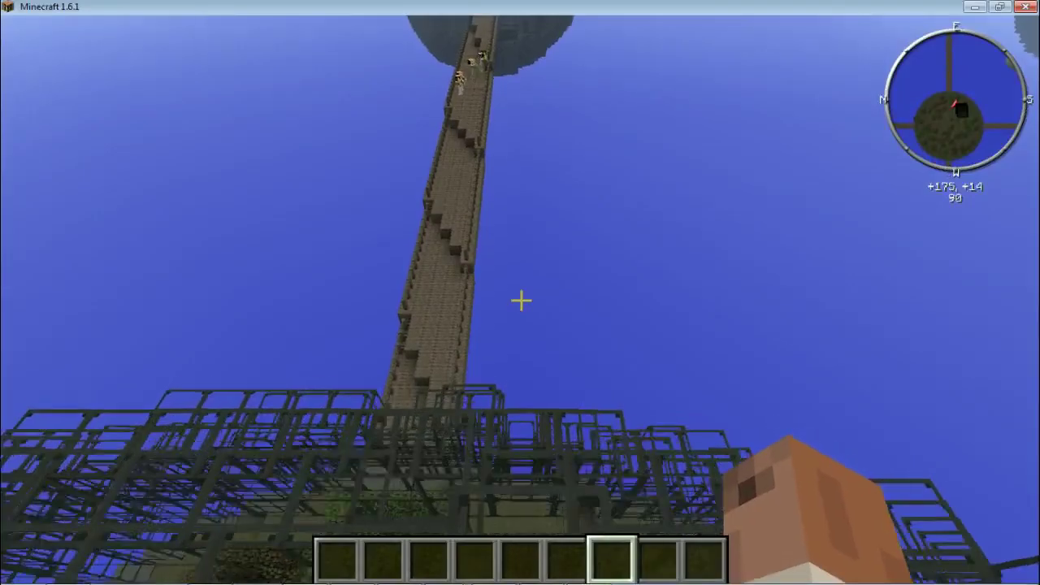
pyautogui.press('w')
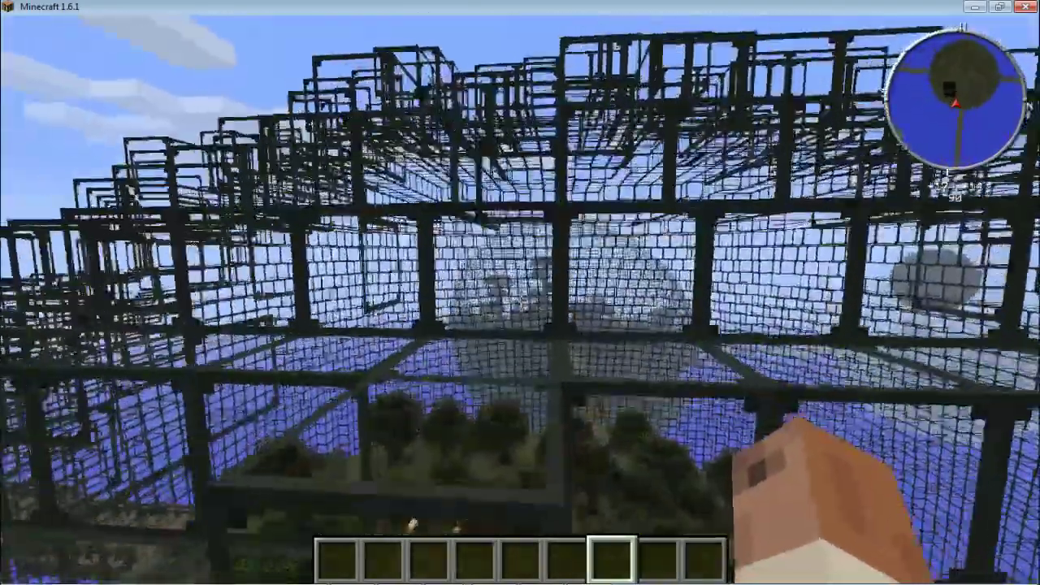